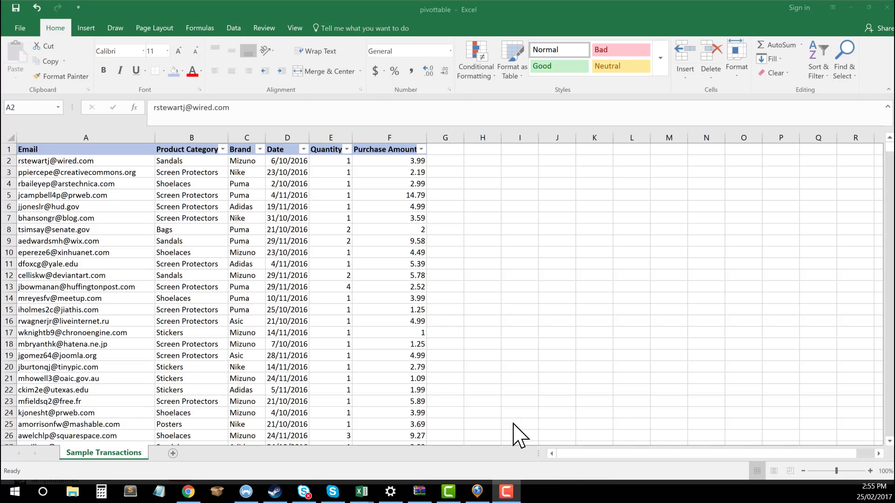
Inspect the Email, Brand and Product Category entries near the top of the table
click(445, 218)
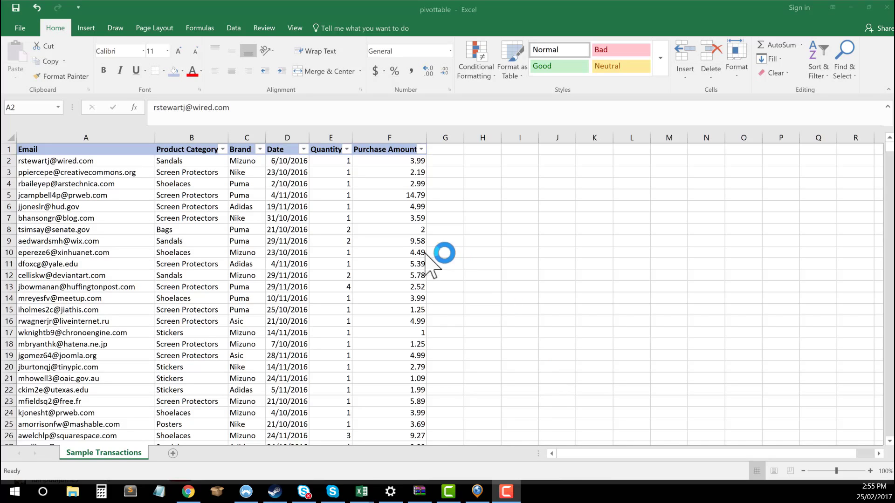
click(113, 195)
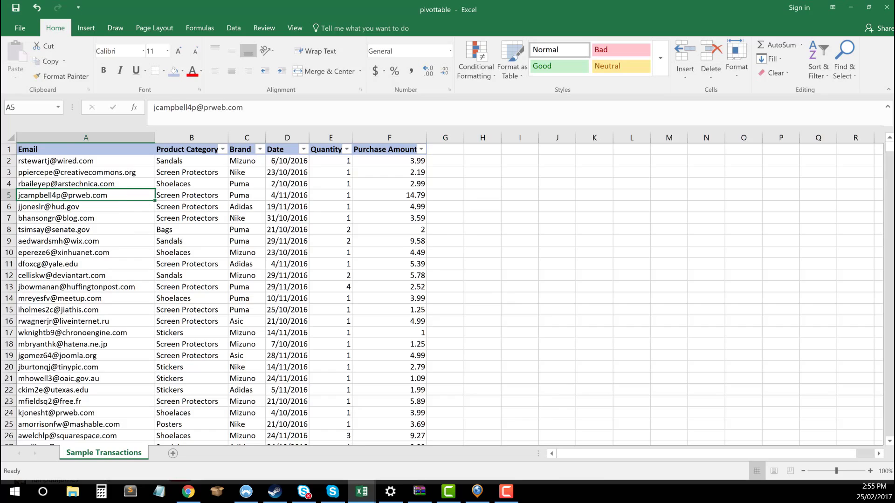
click(250, 185)
click(191, 160)
click(445, 171)
click(445, 160)
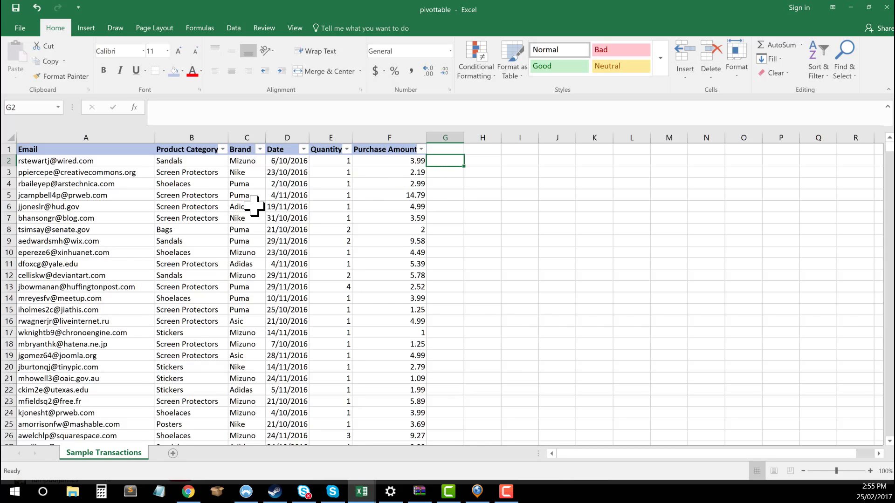
Scroll down through the transactions, checking row 301's values and amounts near row 613
scroll(42, 266, down, 20)
scroll(60, 286, down, 20)
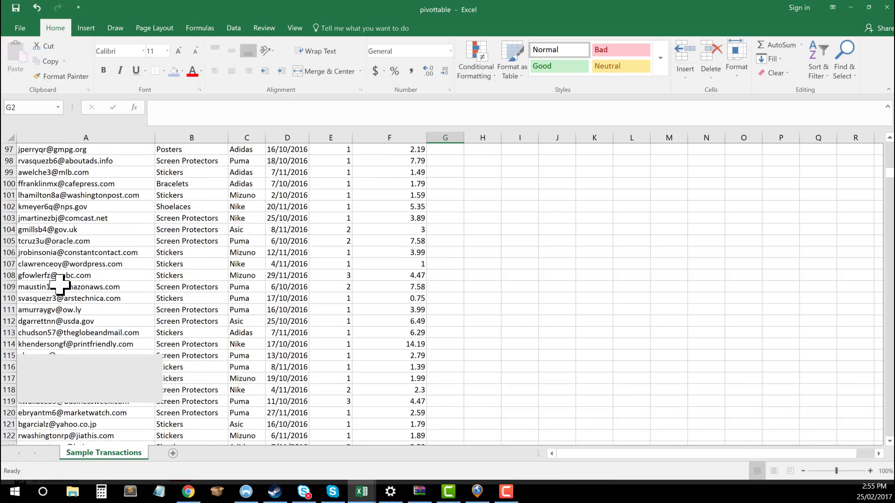
click(88, 286)
scroll(88, 289, down, 8)
scroll(87, 294, down, 20)
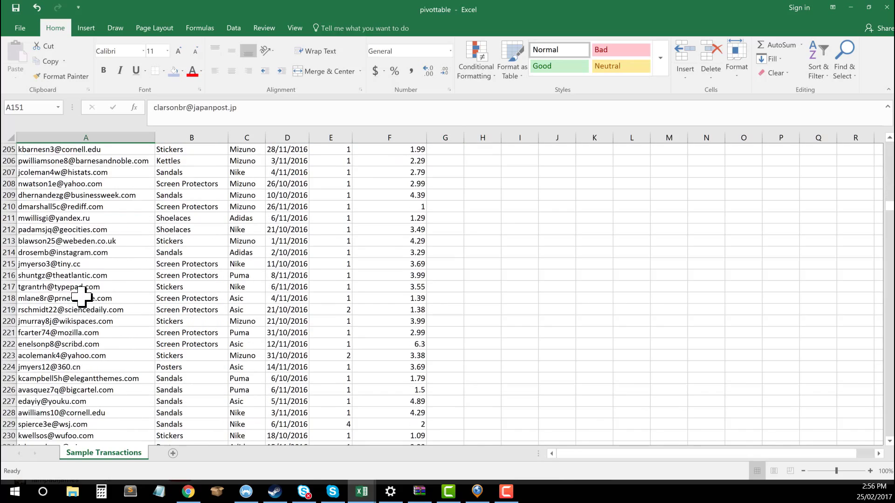
click(206, 309)
scroll(206, 309, down, 17)
scroll(205, 310, down, 4)
click(240, 287)
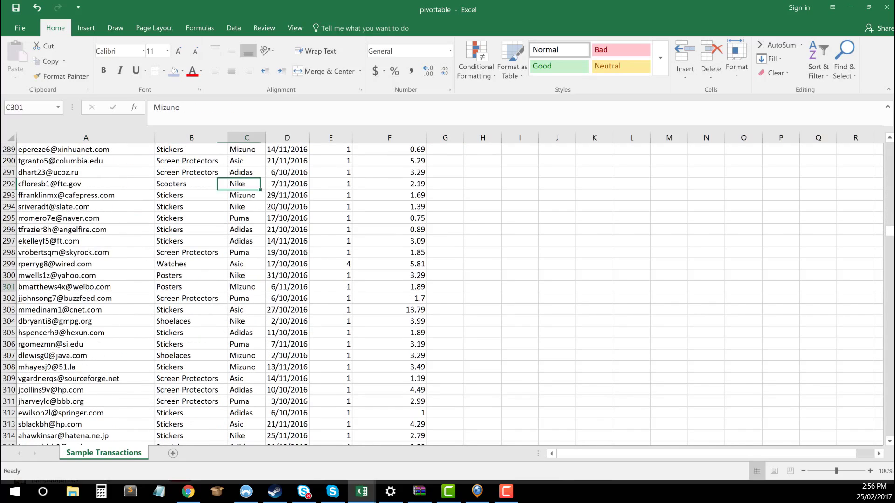
click(287, 286)
click(343, 287)
click(389, 286)
scroll(351, 289, down, 20)
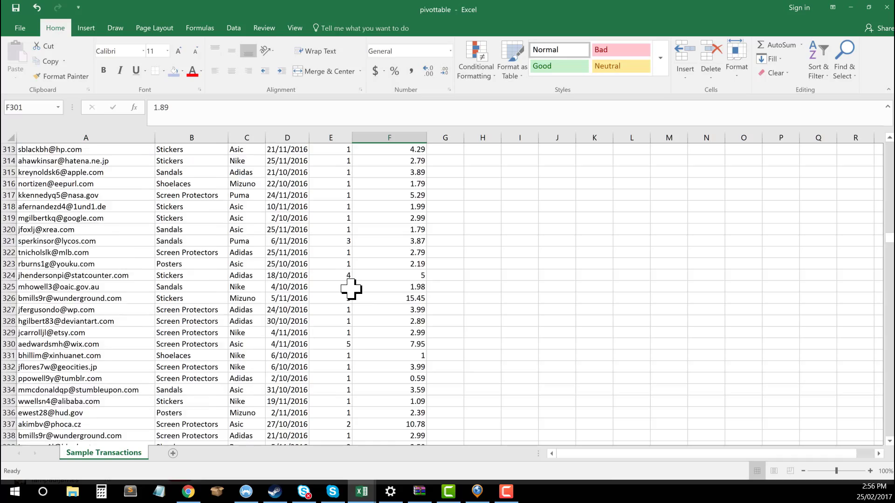
scroll(351, 289, down, 20)
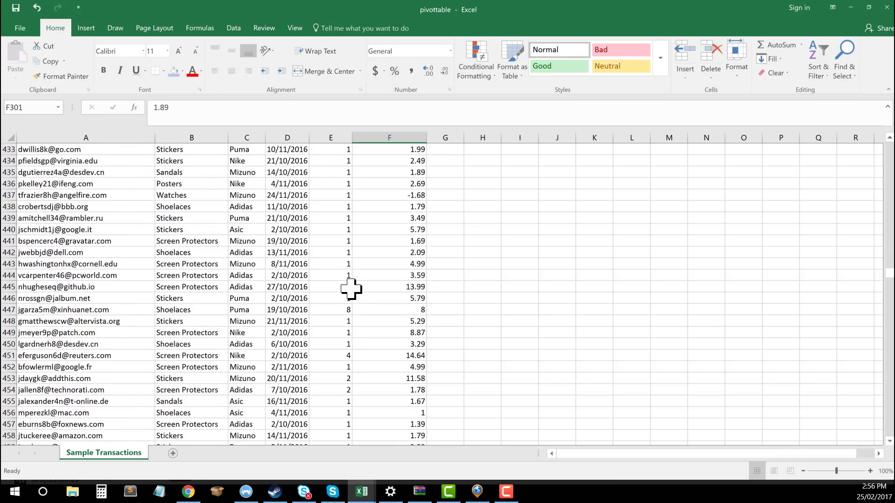
scroll(351, 289, down, 19)
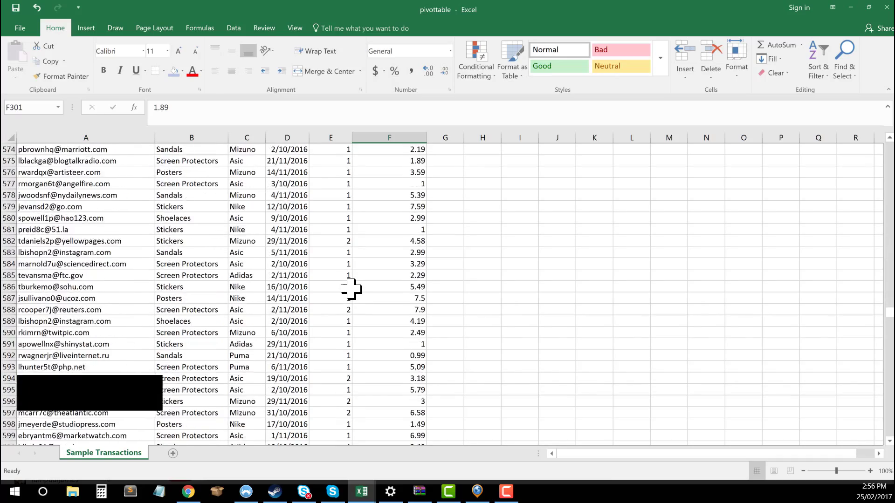
click(373, 321)
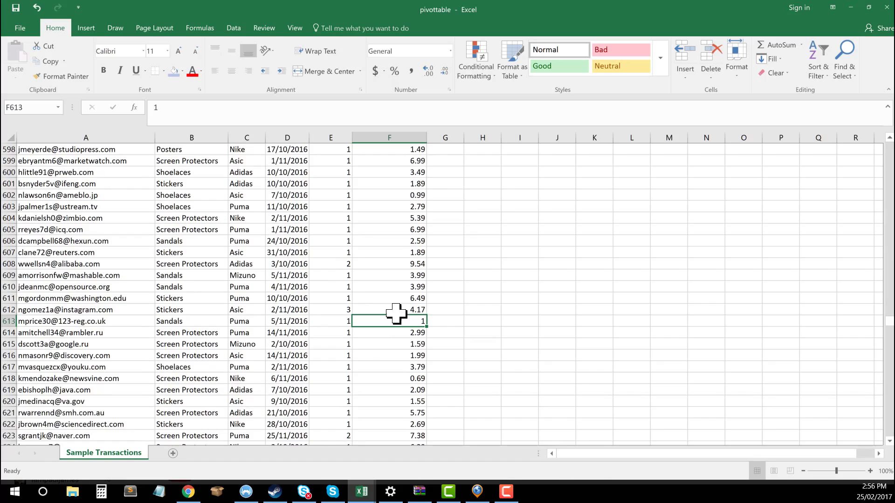
Return to the top and search the sheet for repeats of the first email address in A2
key(ctrl+Up)
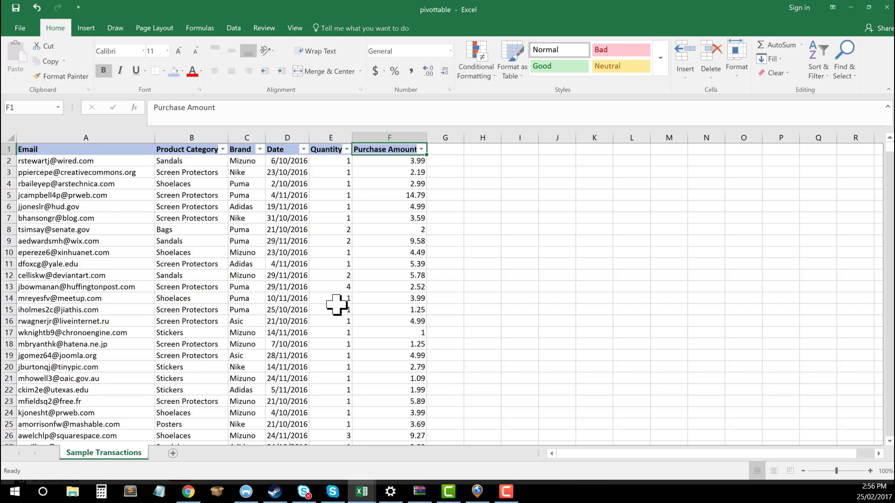
key(ctrl+Home)
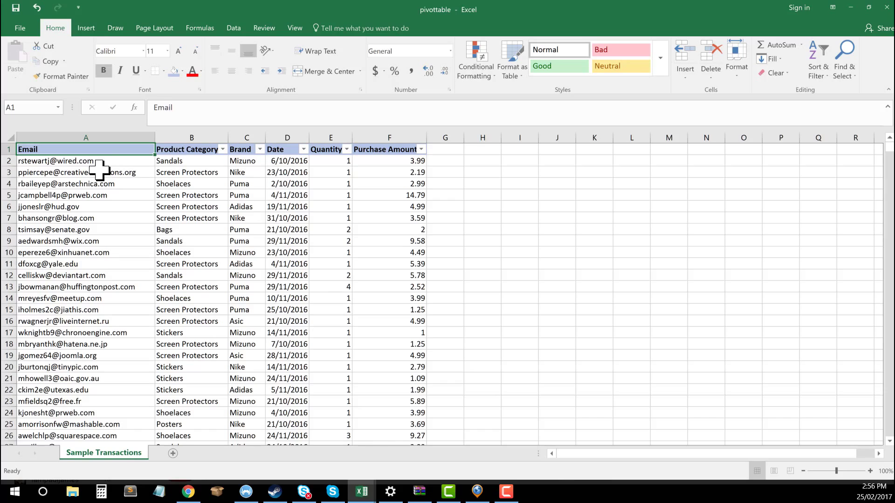
key(Down)
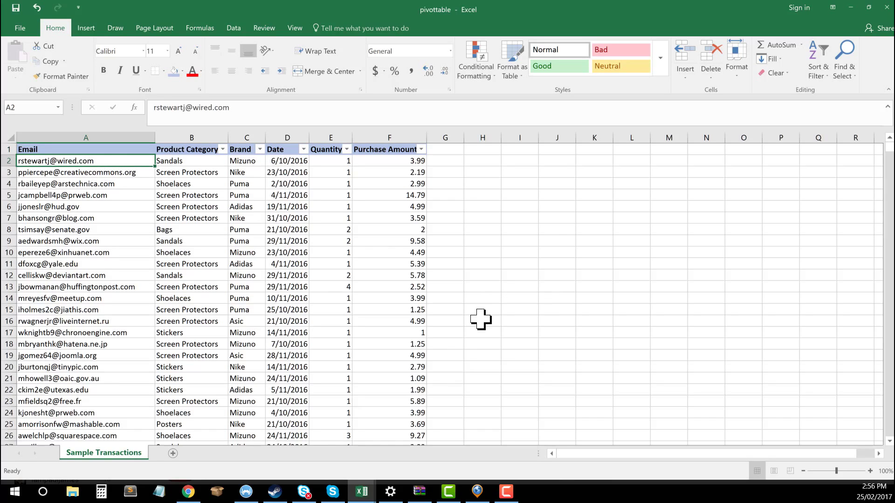
key(ctrl+c)
key(ctrl+f)
key(ctrl+v)
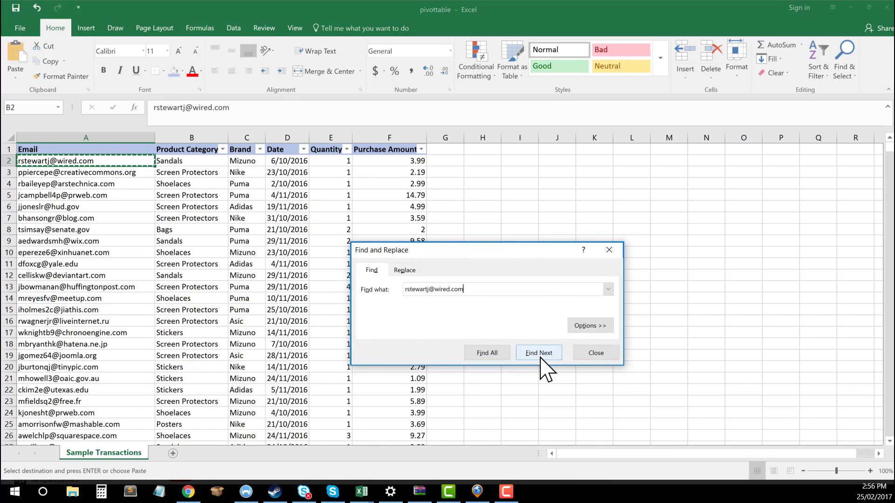
click(540, 358)
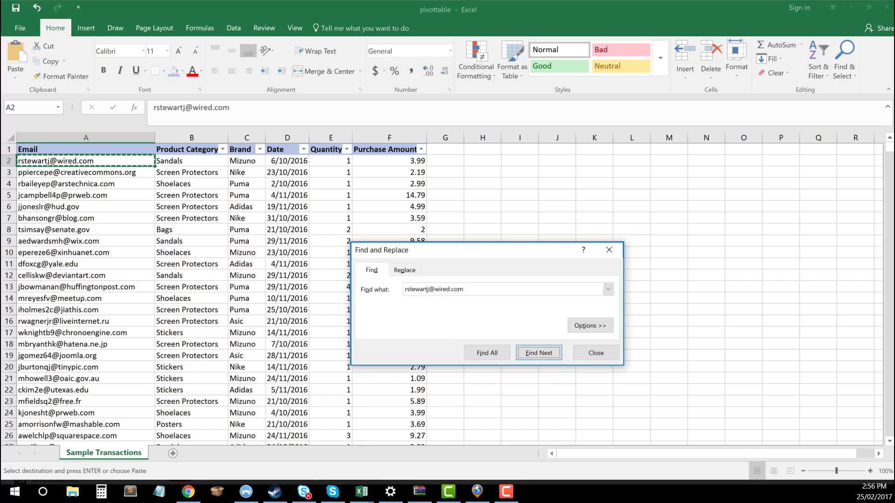
Search the sheet for further occurrences of the second email address in A3
click(93, 172)
click(605, 352)
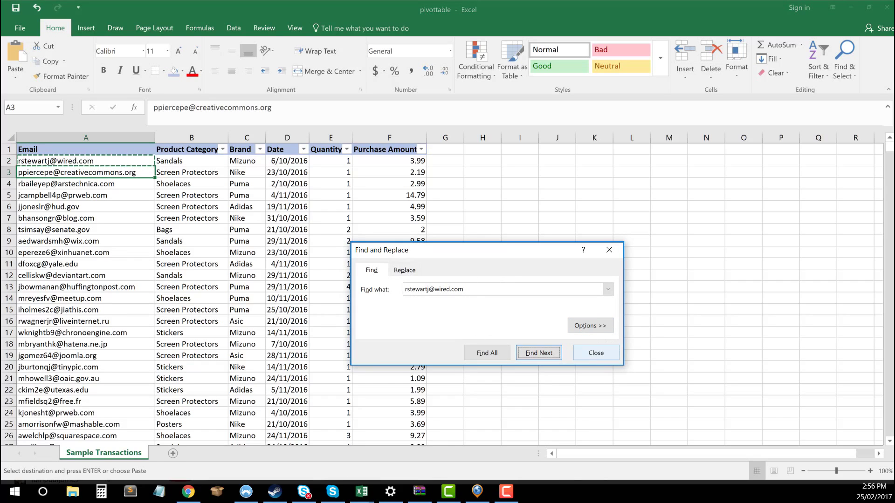
click(601, 352)
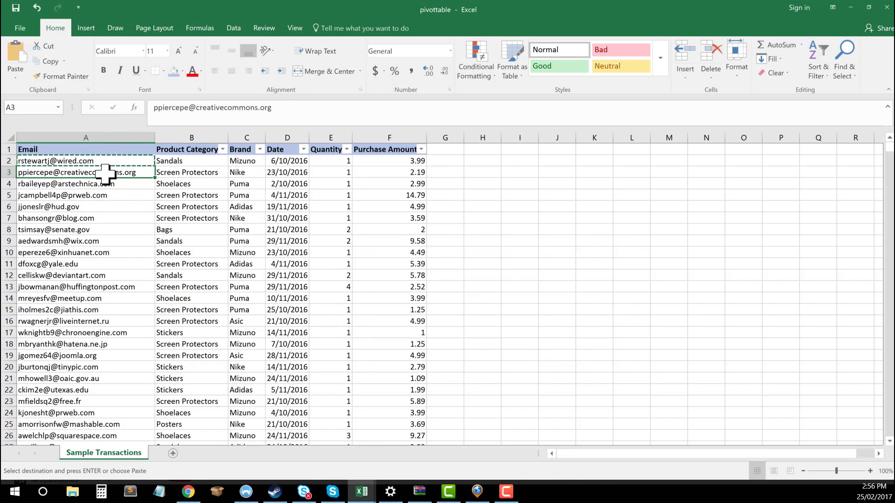
key(ctrl+c)
key(ctrl+f)
key(ctrl+v)
click(541, 368)
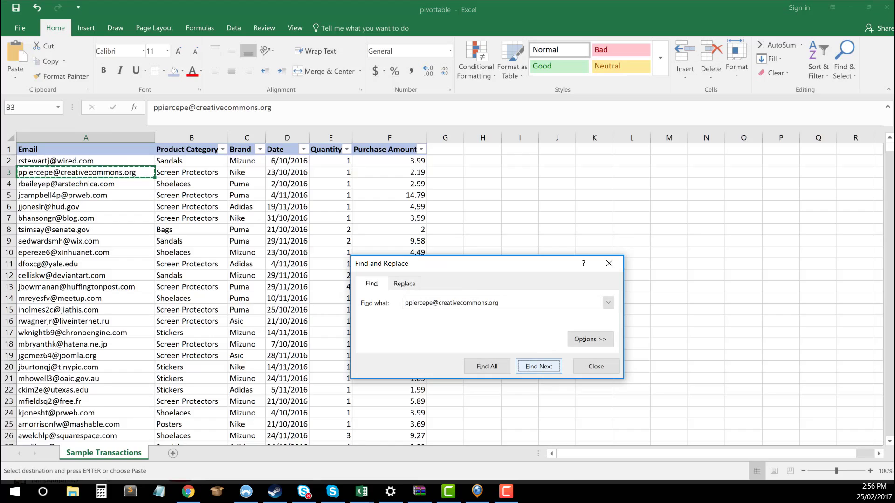
key(Return)
key(Return)
key(Return)
key(Return)
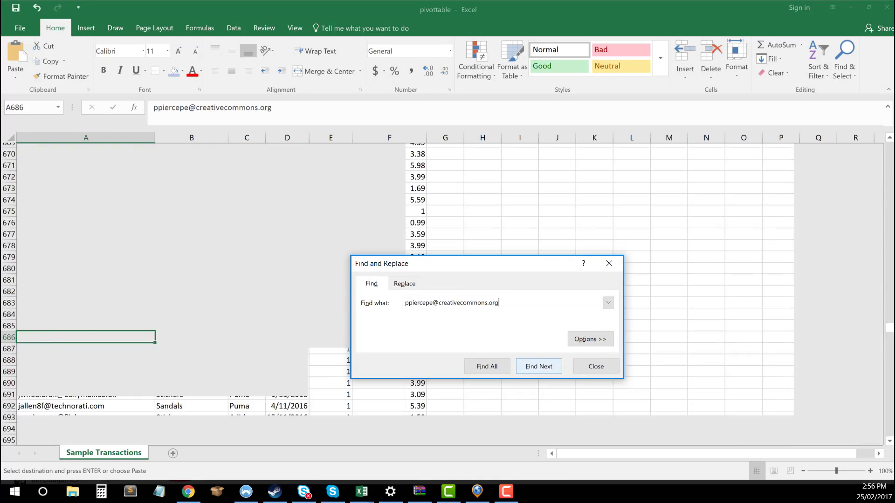
key(Return)
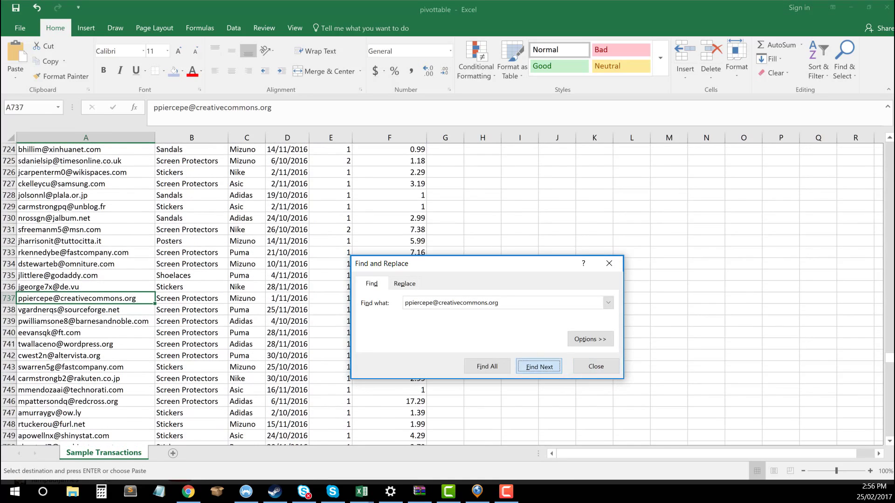
key(Return)
click(583, 367)
Select the header row A1:F1, then the purchase amount in F5
click(522, 211)
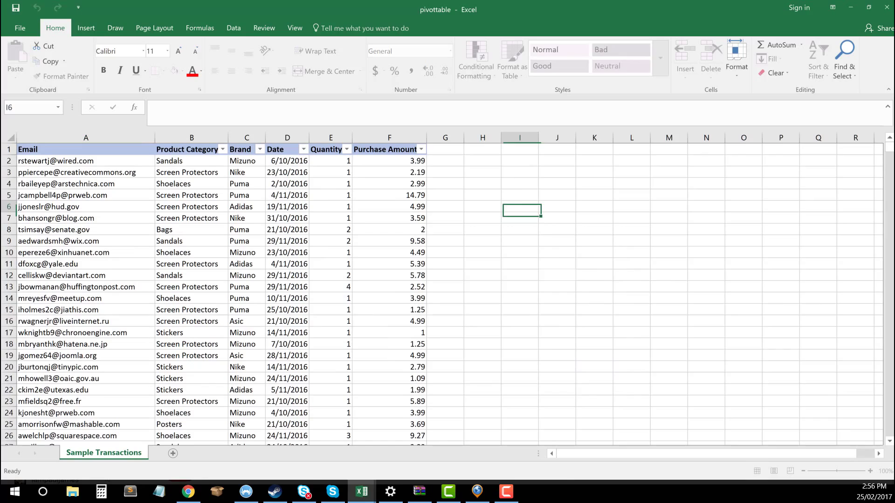
click(520, 184)
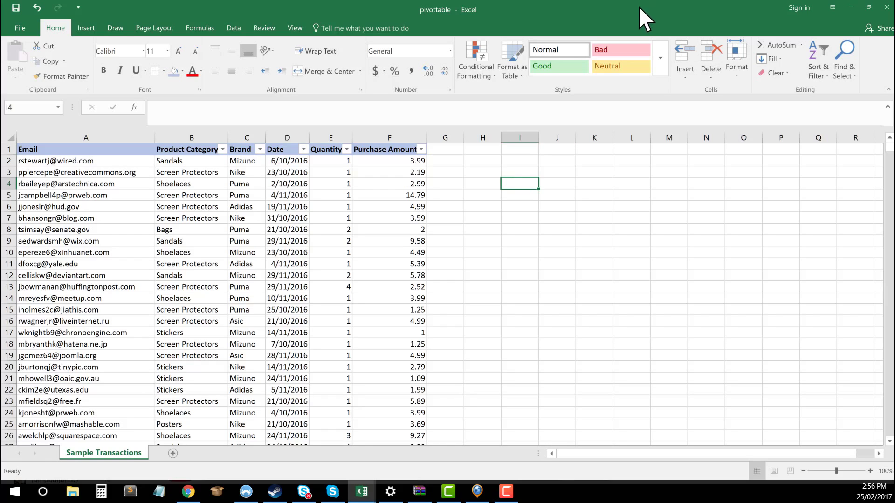
drag(60, 149, 378, 136)
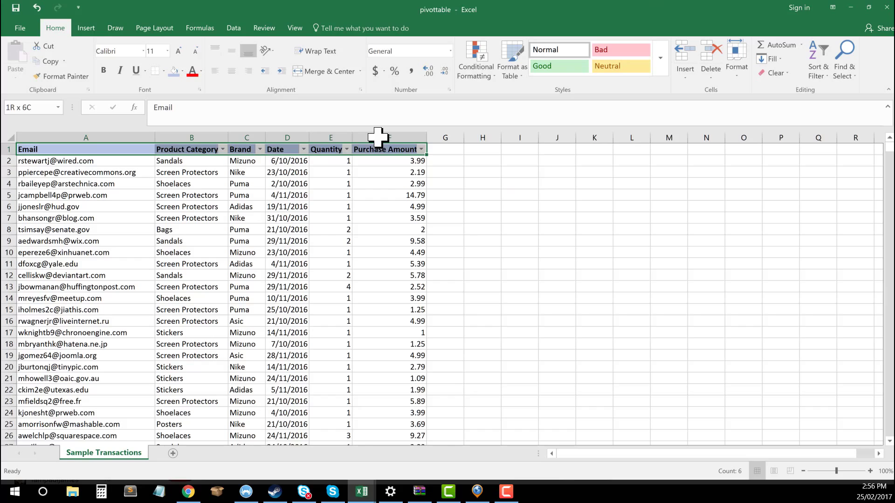
click(380, 170)
drag(37, 149, 383, 135)
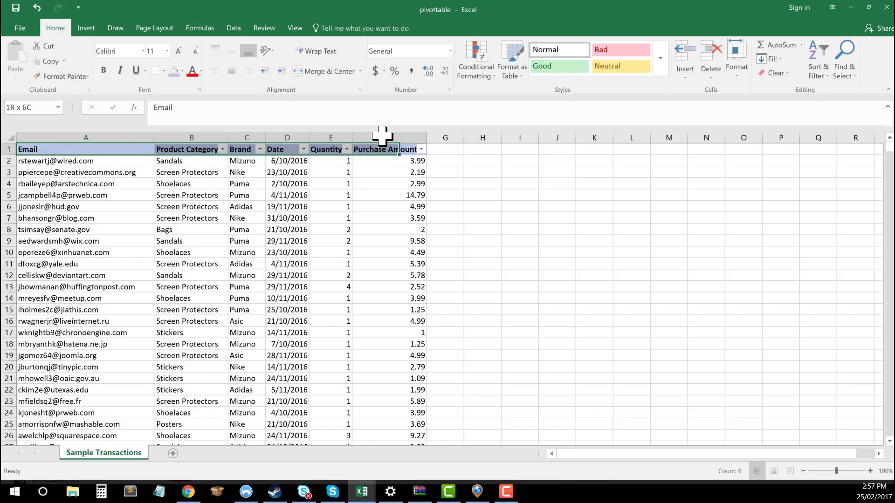
click(383, 193)
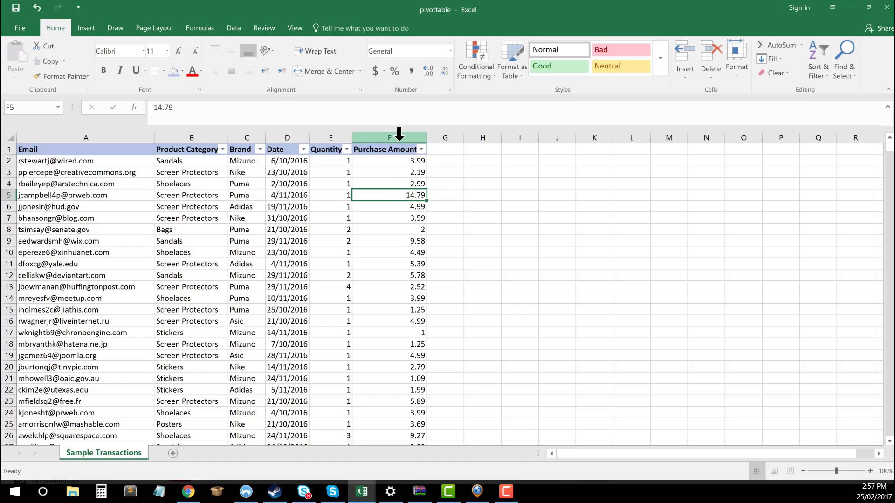
Select columns A through F, from Email to Purchase Amount
click(144, 191)
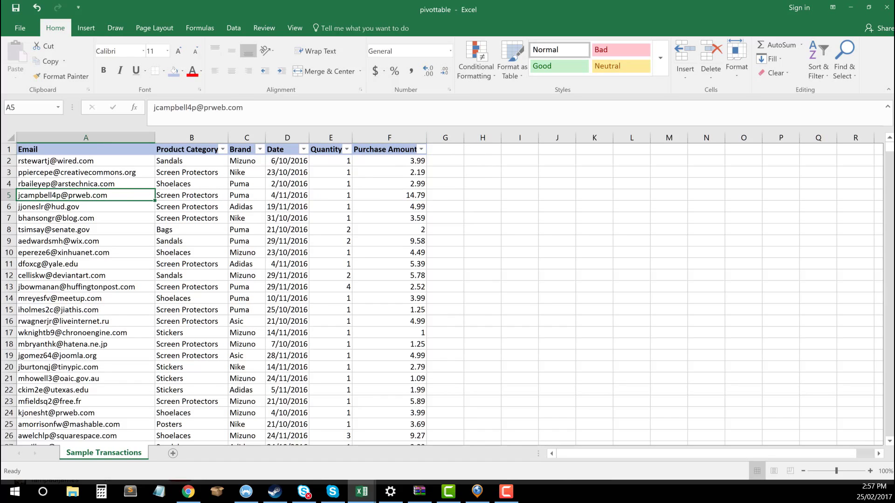
click(447, 161)
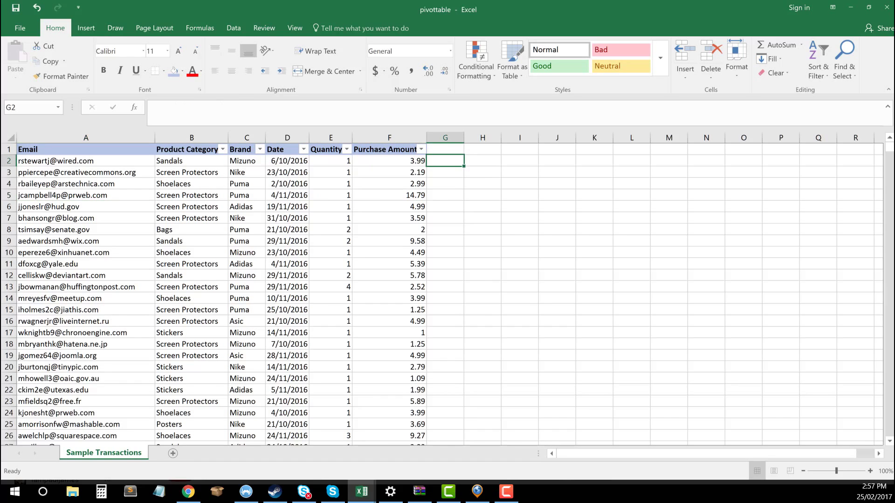
key(ctrl+a)
click(473, 181)
click(396, 138)
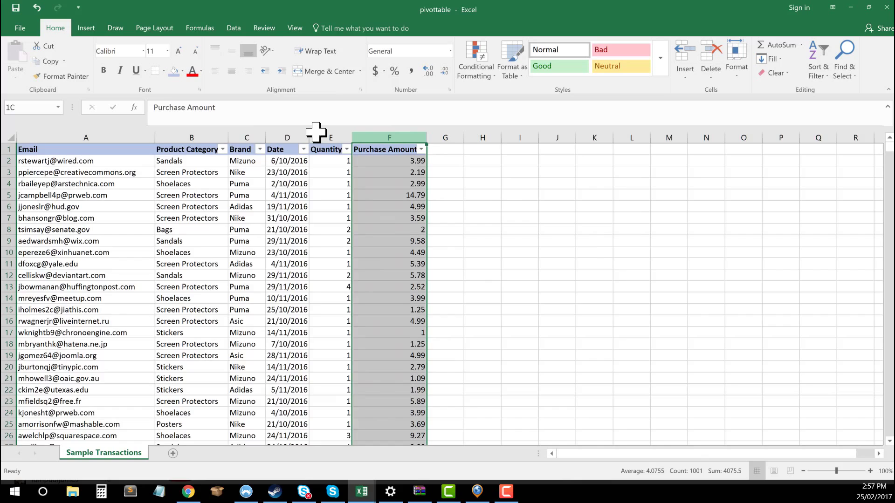
drag(316, 132, 6, 140)
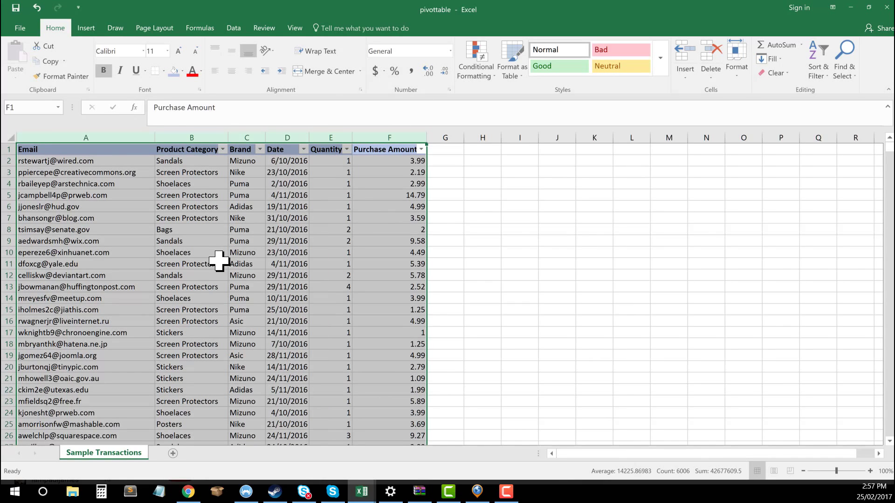
Insert a PivotTable from 'Sample Transactions'!$A:$F onto a new worksheet
click(91, 30)
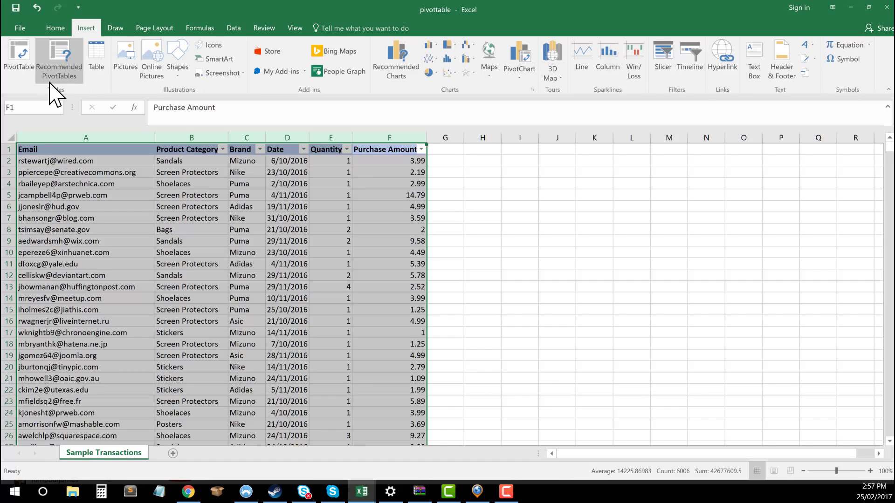
click(22, 70)
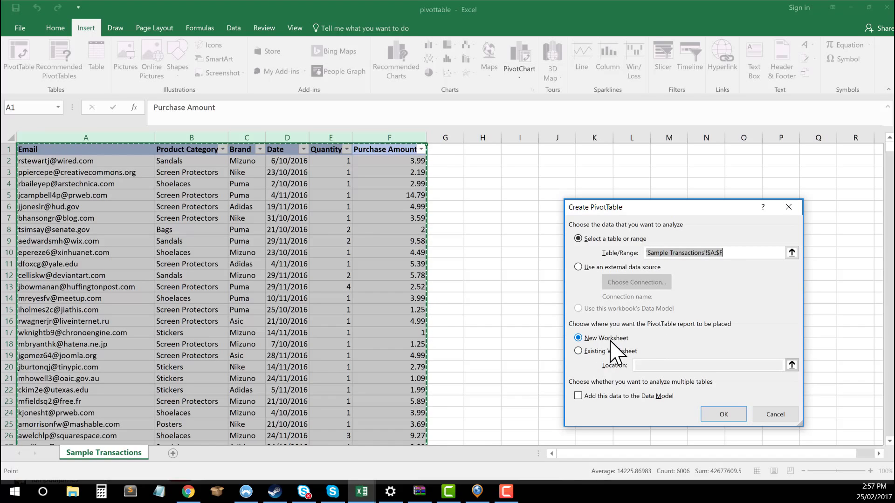
click(723, 414)
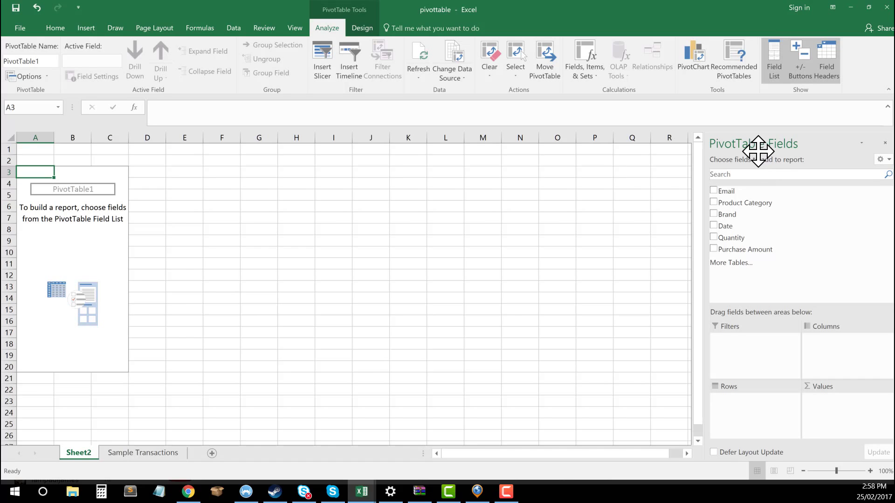
click(163, 455)
click(30, 149)
click(176, 149)
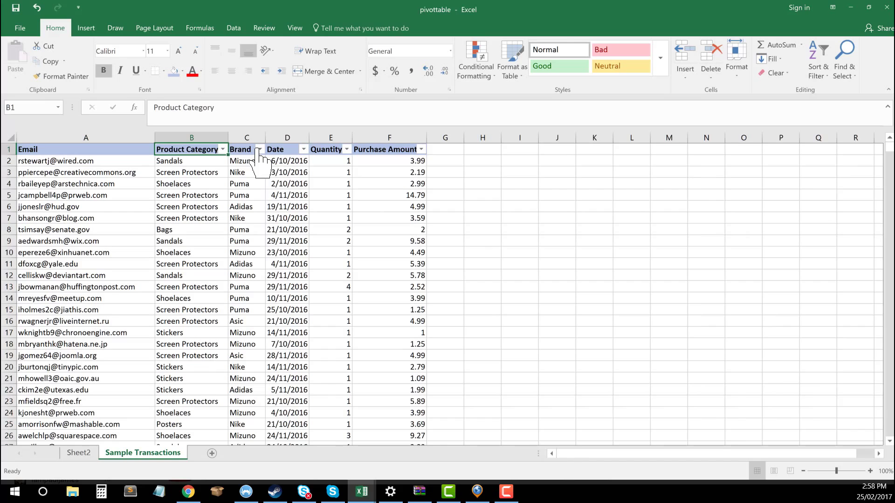
click(252, 150)
click(284, 149)
click(326, 150)
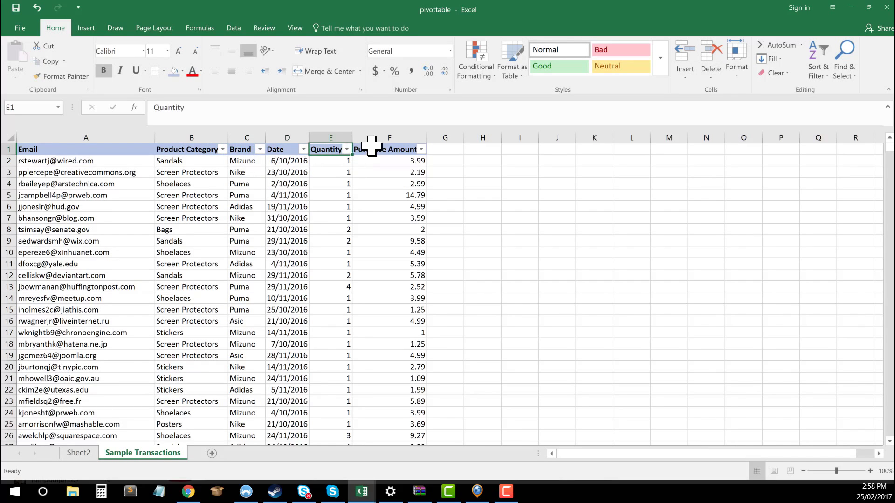
click(370, 149)
click(78, 453)
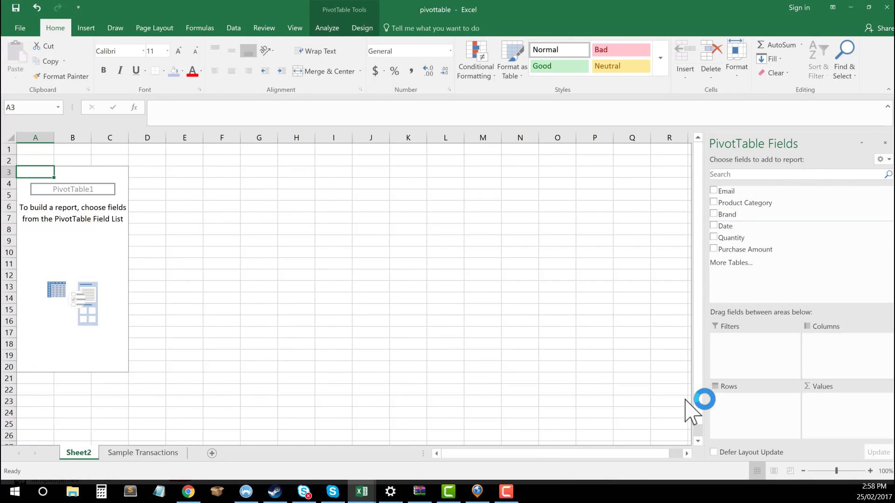
click(870, 470)
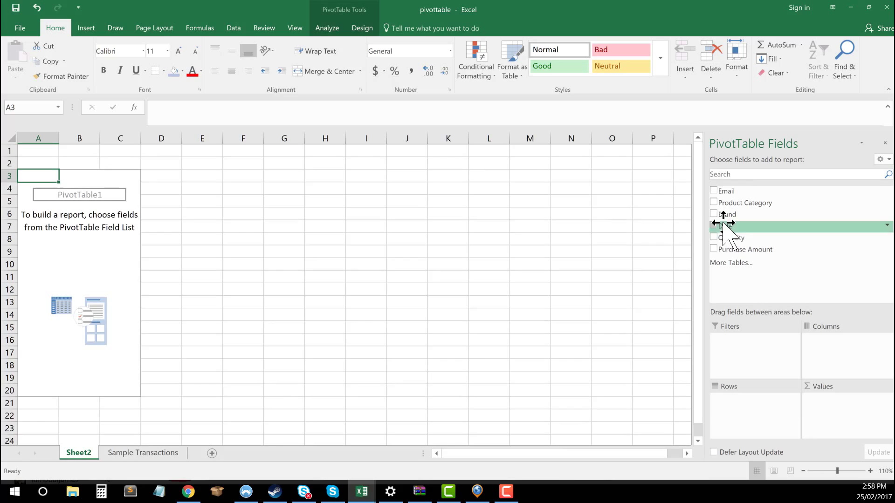
click(804, 470)
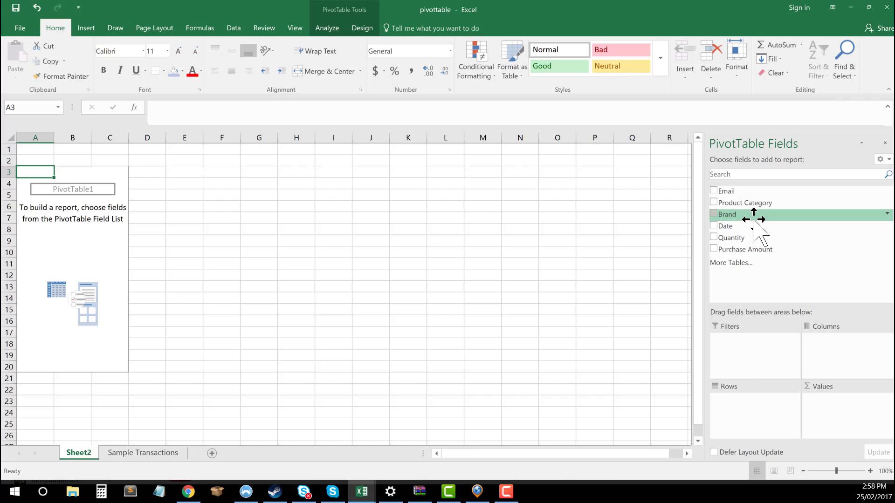
Put Brand in Rows and review the Adidas, Asic, Mizuno, Nike, Puma and (blank) labels
drag(753, 219, 735, 408)
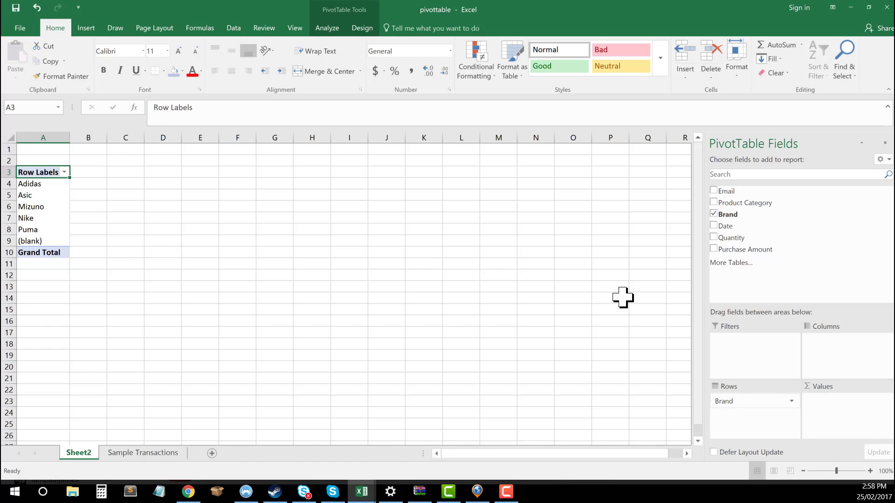
click(172, 453)
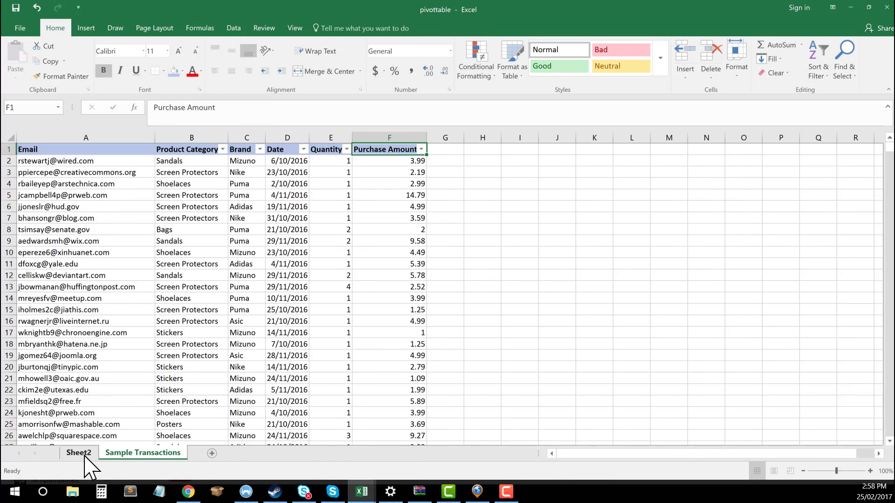
click(78, 452)
click(56, 183)
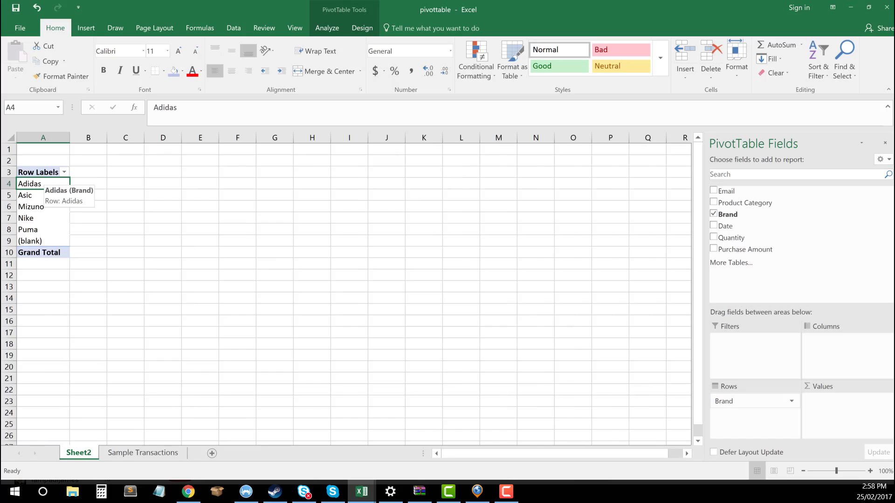
key(Down)
key(Down)
key(Down)
key(Down)
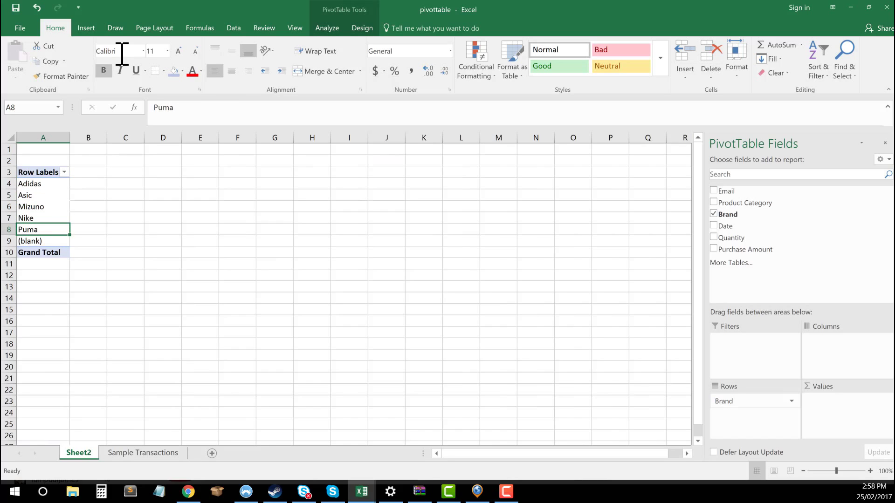
click(45, 235)
click(100, 241)
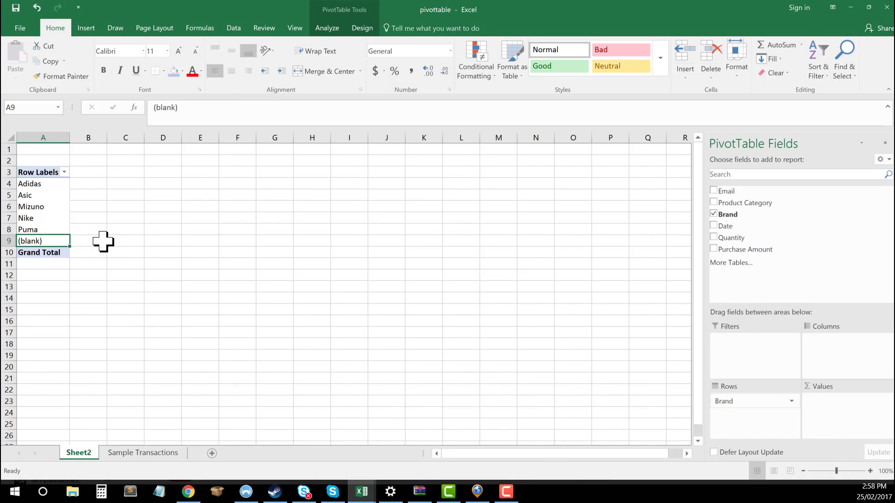
click(56, 229)
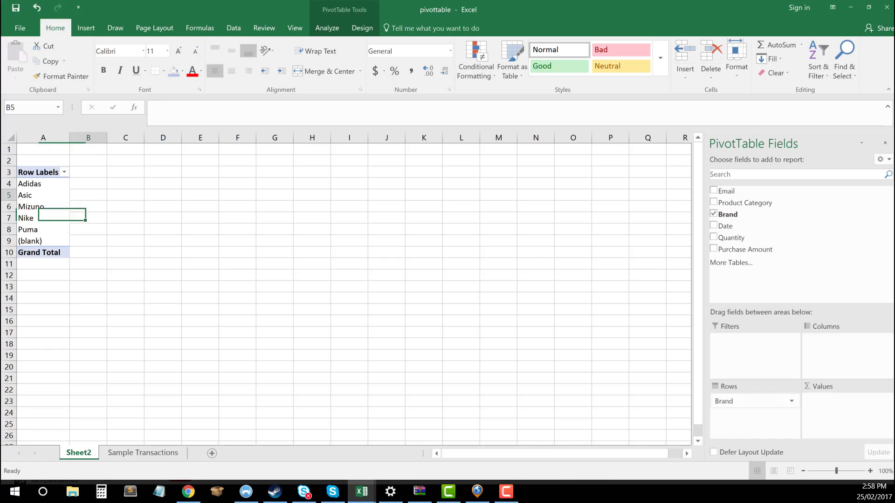
click(46, 183)
click(143, 452)
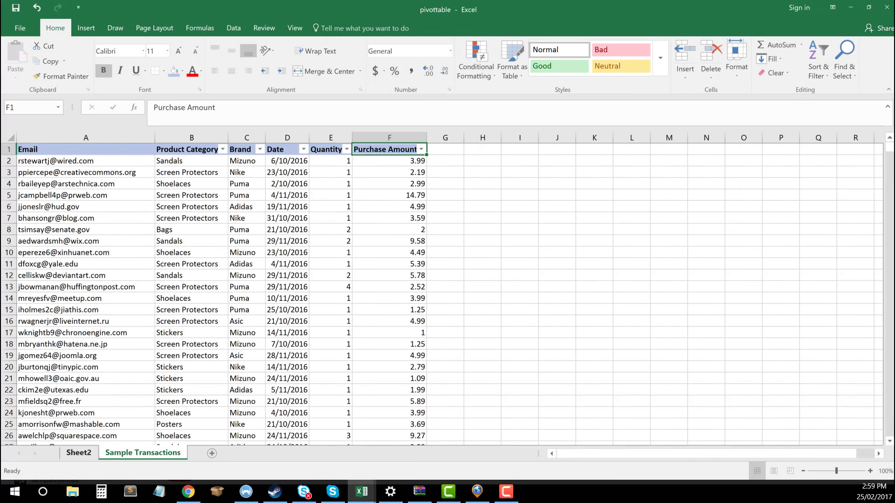
click(93, 454)
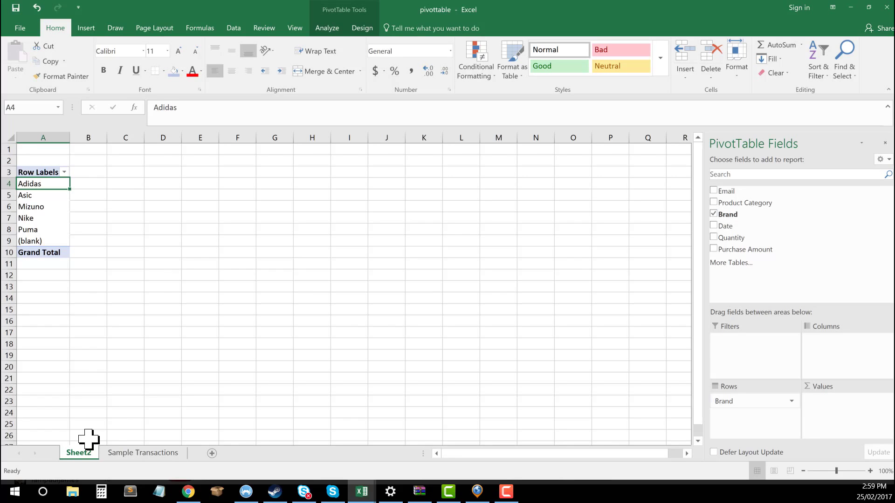
click(137, 453)
click(79, 150)
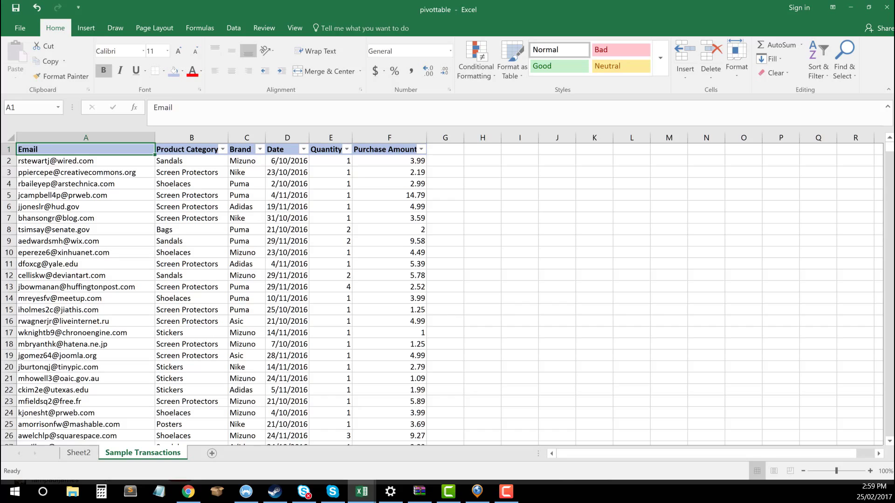
key(Down)
key(Down)
key(Up)
key(Right)
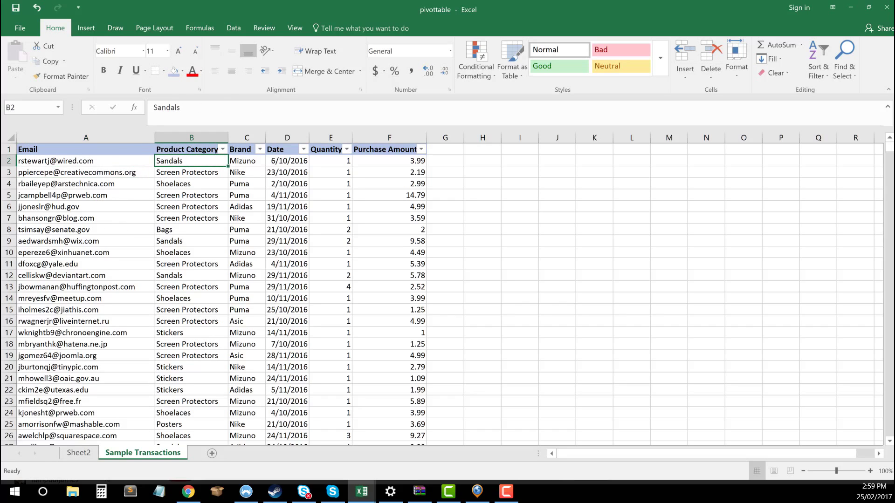
key(Left)
key(Down)
key(Up)
key(Right)
key(Right)
key(Left)
key(Left)
key(Right)
key(Right)
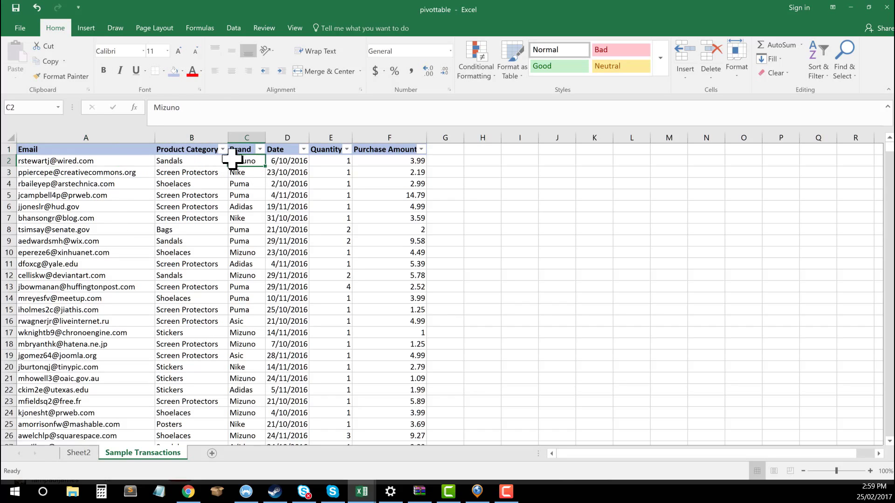
click(125, 163)
click(79, 453)
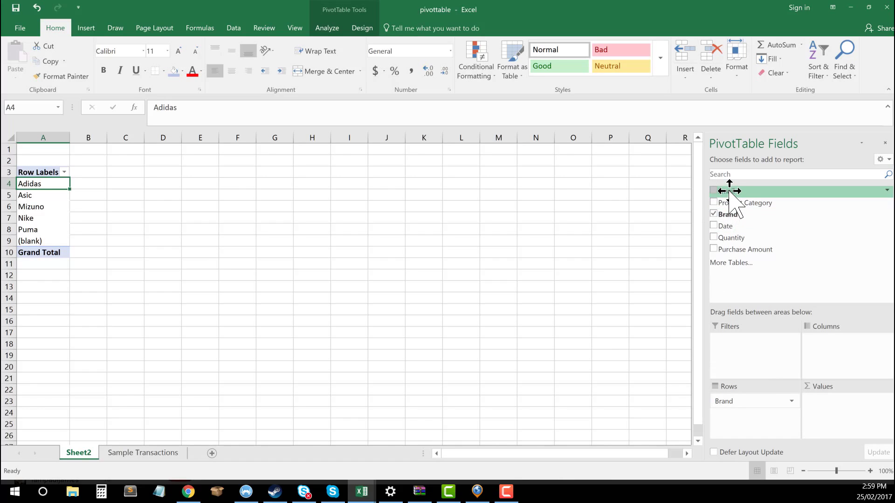
Add Email to Values so each brand counts 200, totalling 1000, and reselect the pivot
drag(726, 191, 837, 411)
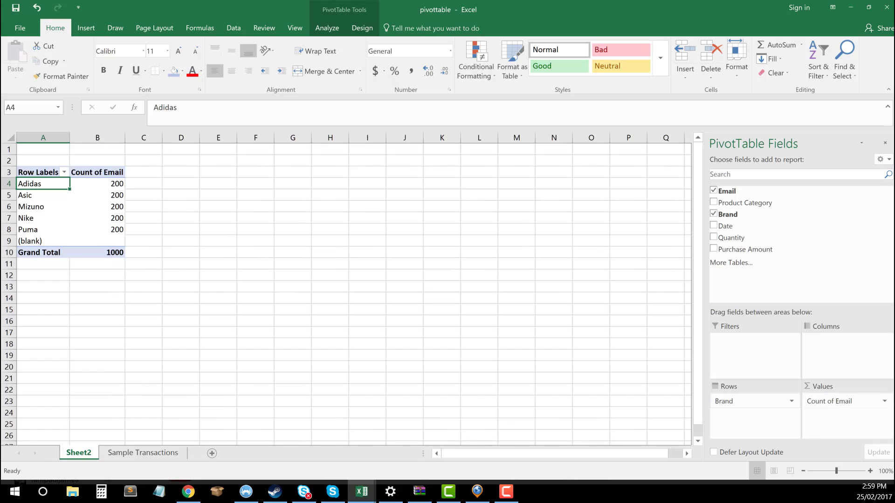
click(108, 182)
drag(108, 182, 104, 229)
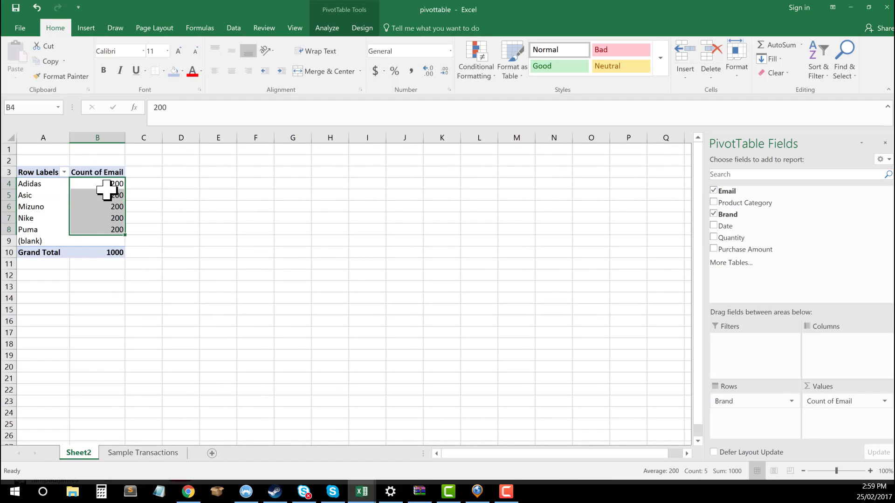
drag(99, 187, 123, 229)
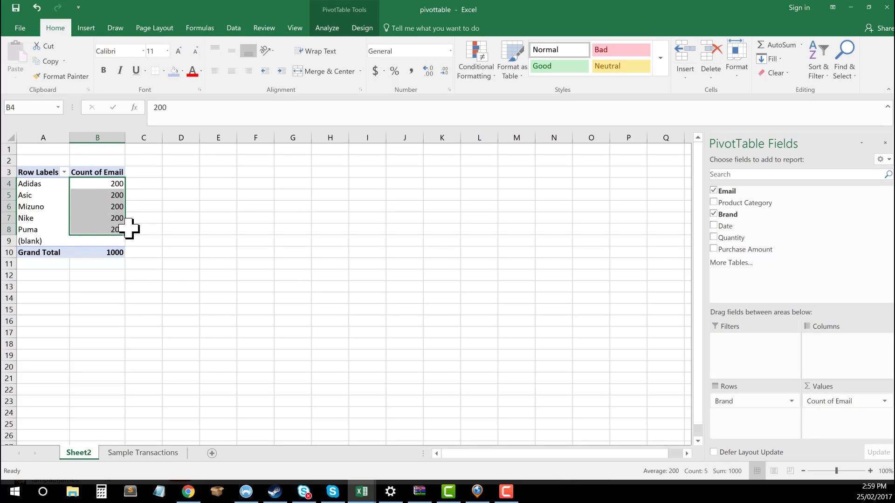
click(130, 228)
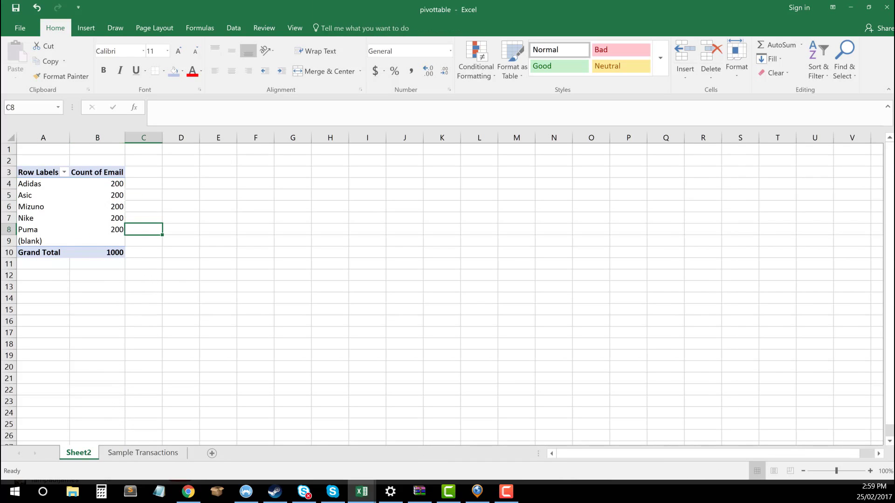
click(99, 195)
click(49, 185)
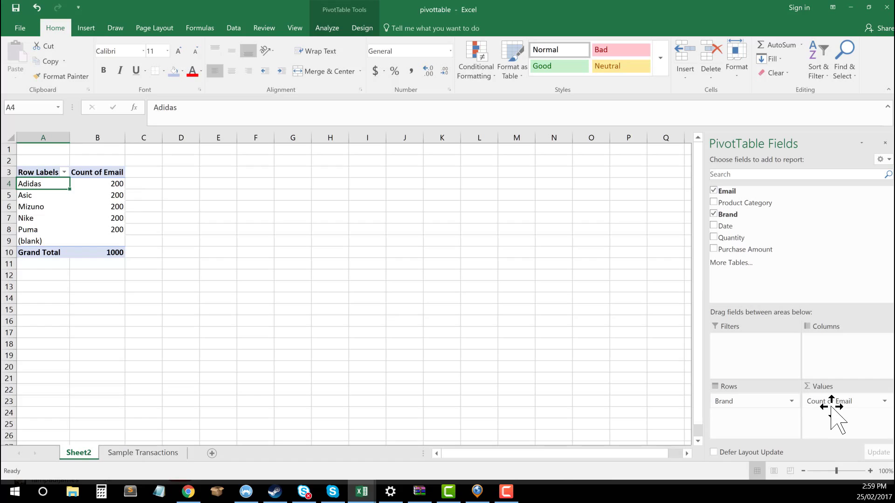
Remove Brand from Rows and put Product Category in its place
drag(831, 409, 850, 408)
drag(751, 401, 808, 279)
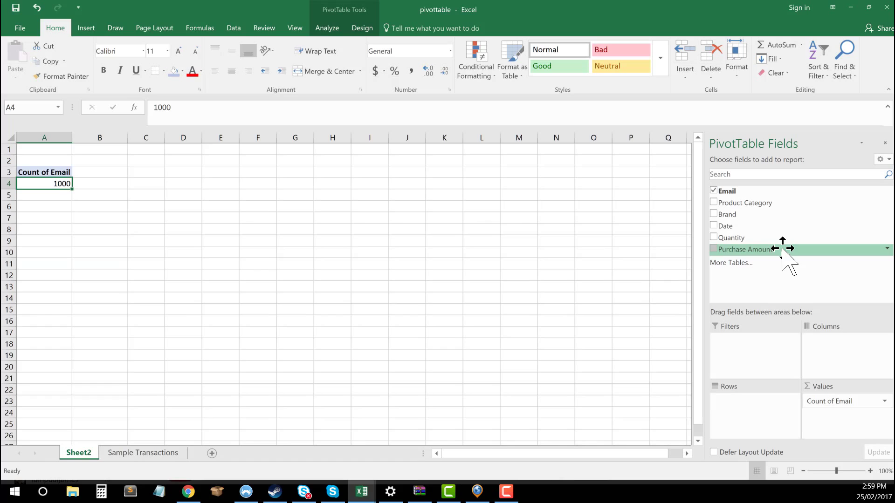
drag(774, 205, 764, 420)
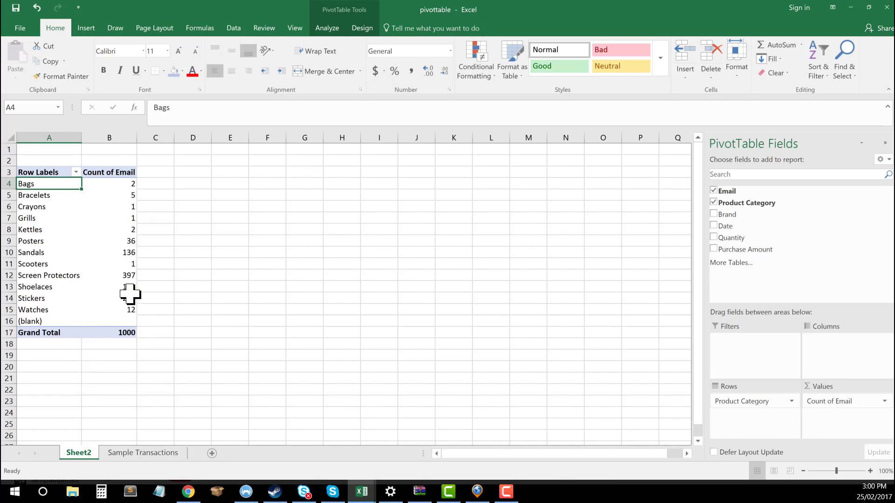
Review the category labels and email counts from Bags through Posters and Sandals
click(117, 184)
click(55, 186)
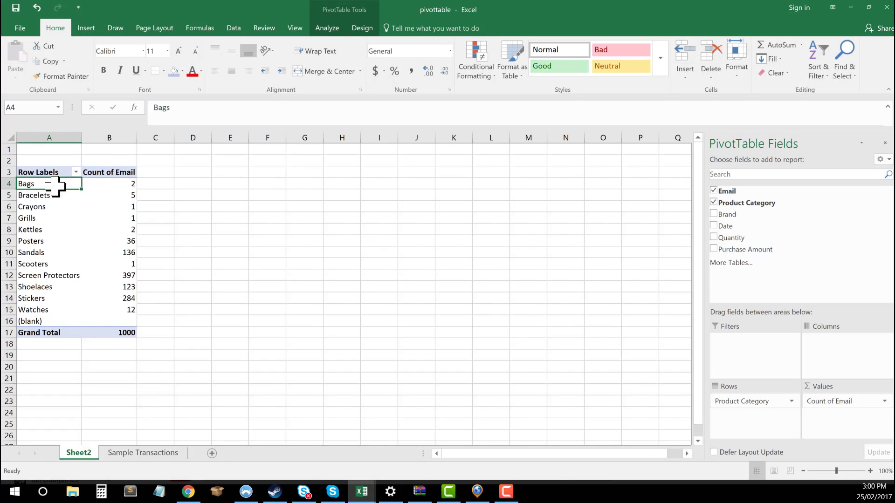
click(52, 196)
click(42, 206)
click(110, 185)
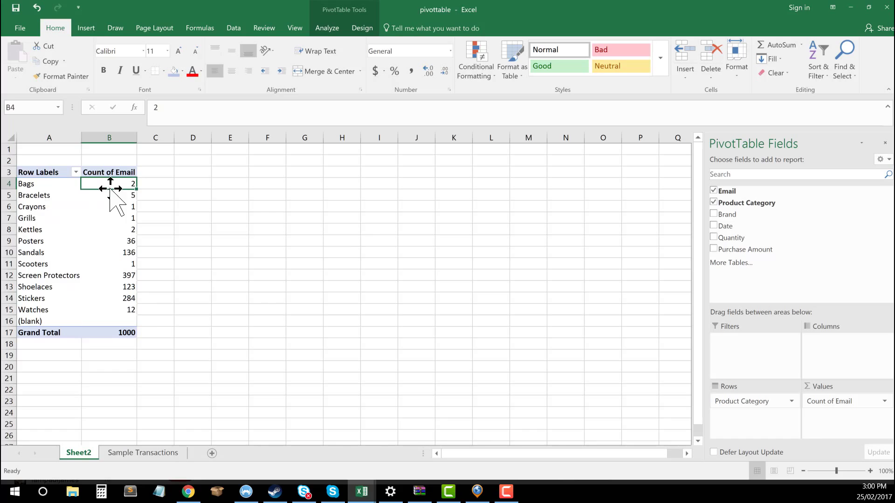
click(26, 195)
click(33, 206)
click(87, 217)
click(42, 242)
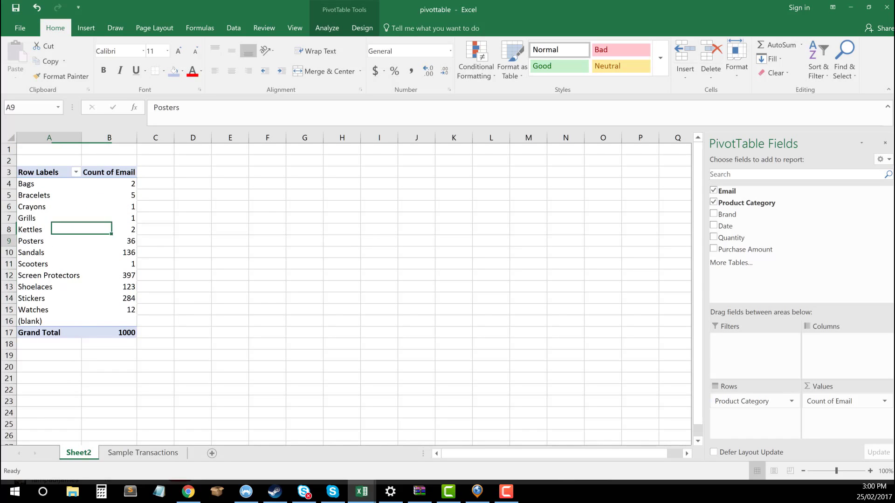
click(112, 242)
click(60, 251)
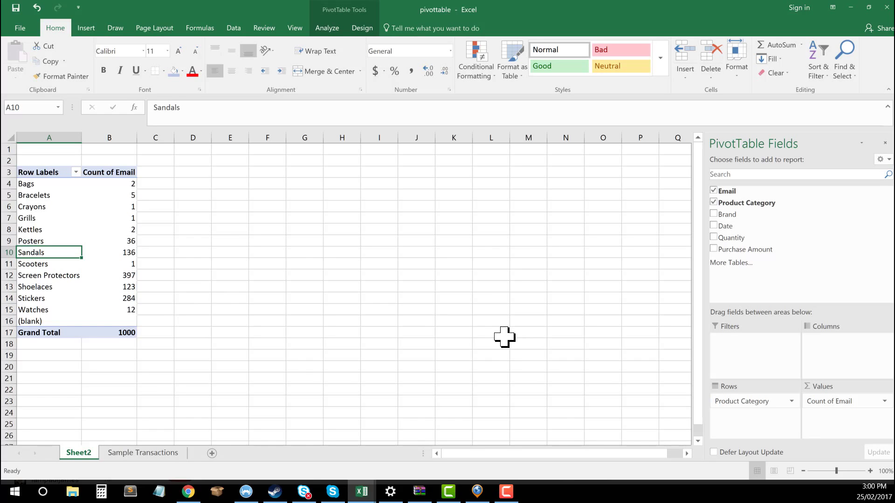
click(143, 453)
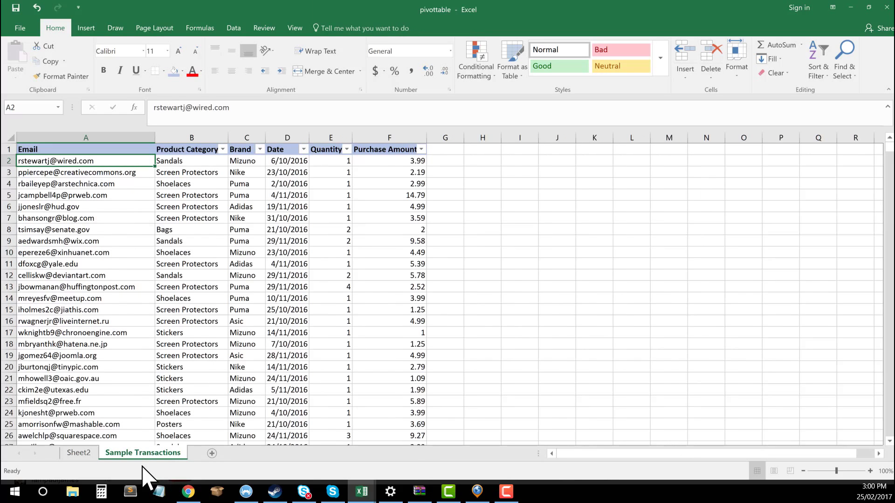
click(409, 163)
click(394, 149)
click(393, 135)
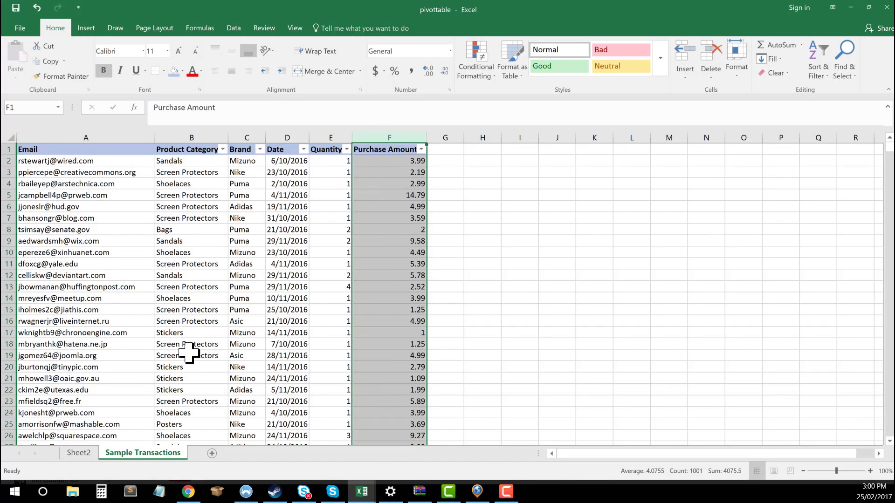
click(80, 453)
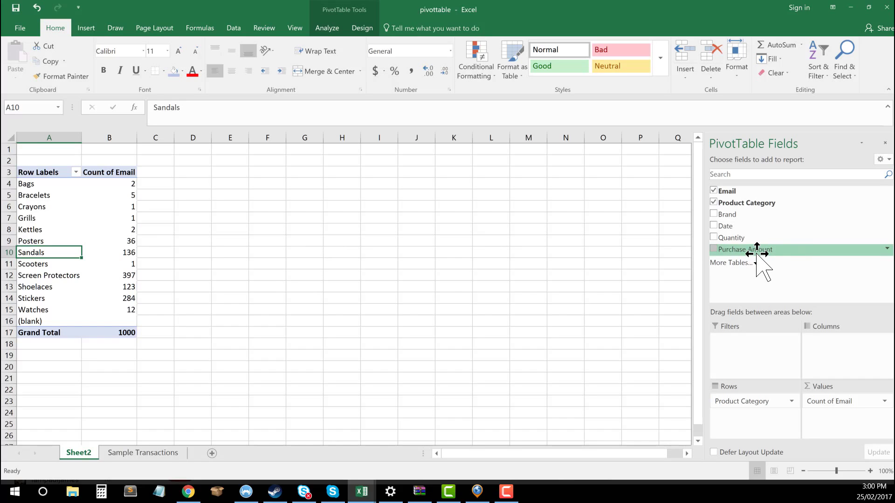
Add Purchase Amount to Values and review the resulting Count of Purchase Amount per category
drag(757, 251, 875, 430)
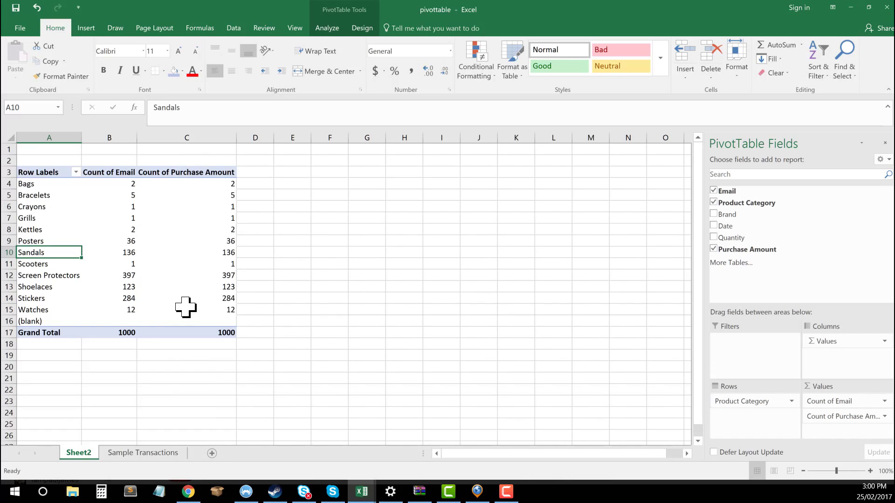
mouse_move(185, 306)
mouse_move(216, 321)
drag(187, 184, 209, 322)
click(254, 229)
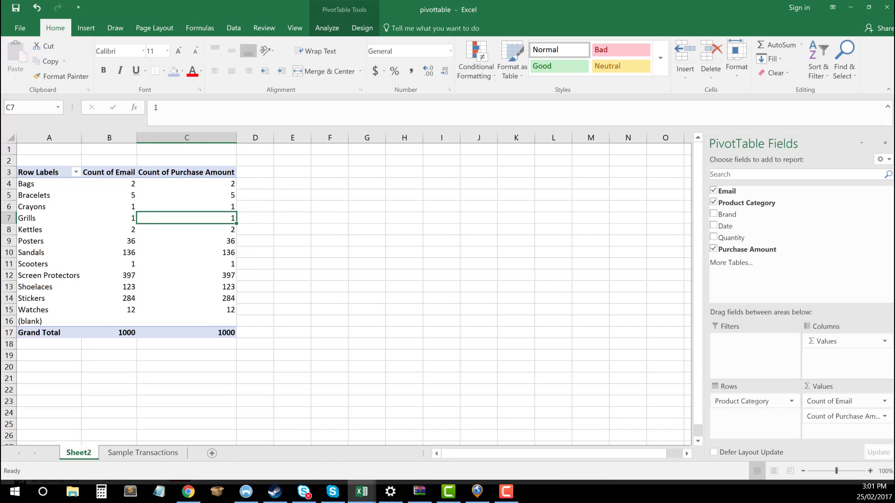
click(32, 298)
click(47, 275)
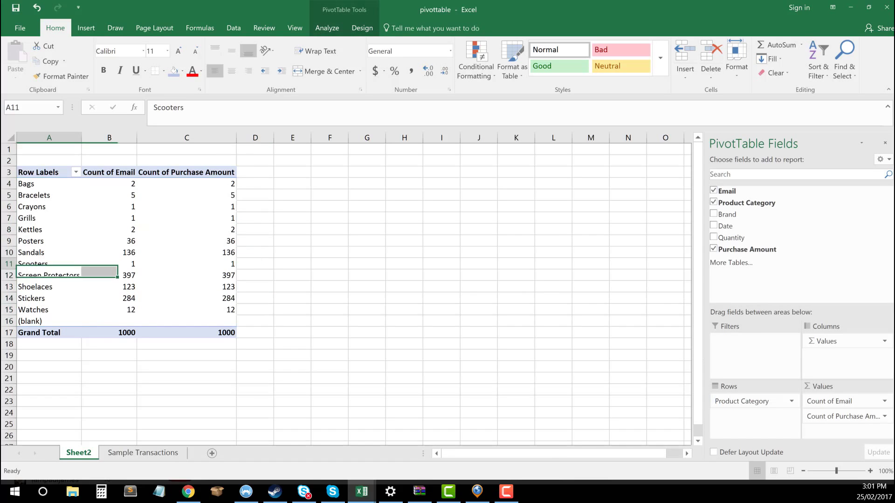
click(32, 253)
click(199, 230)
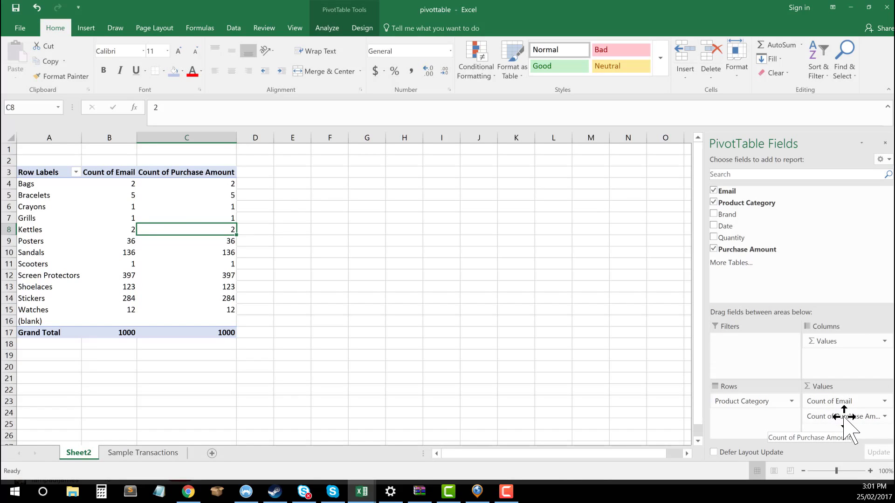
Open Value Field Settings for Count of Purchase Amount and preview Sum, Average, Max and Min
click(884, 417)
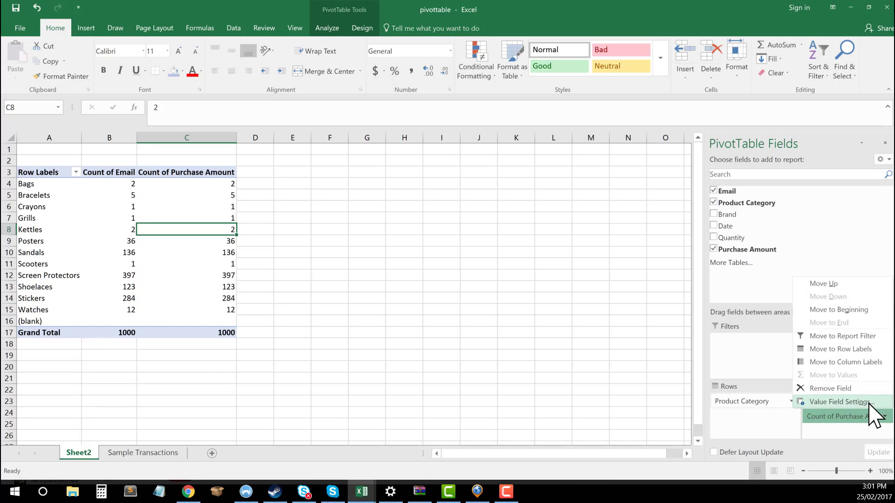
click(839, 401)
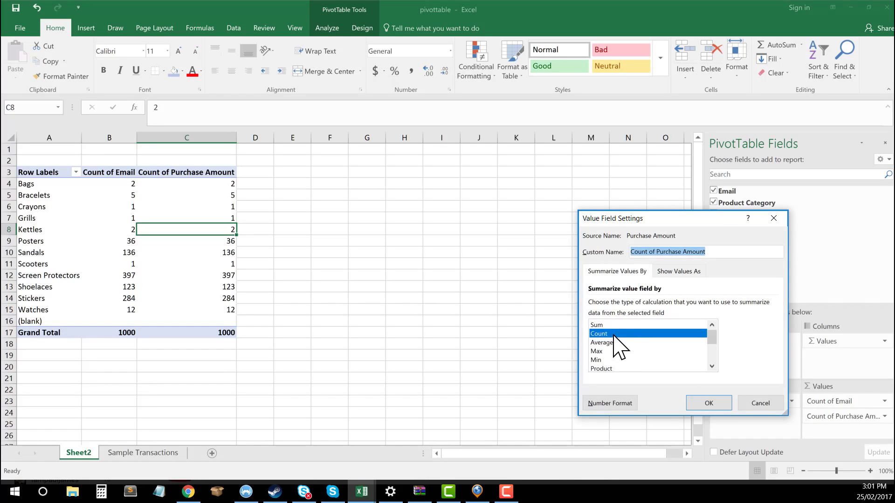
click(600, 326)
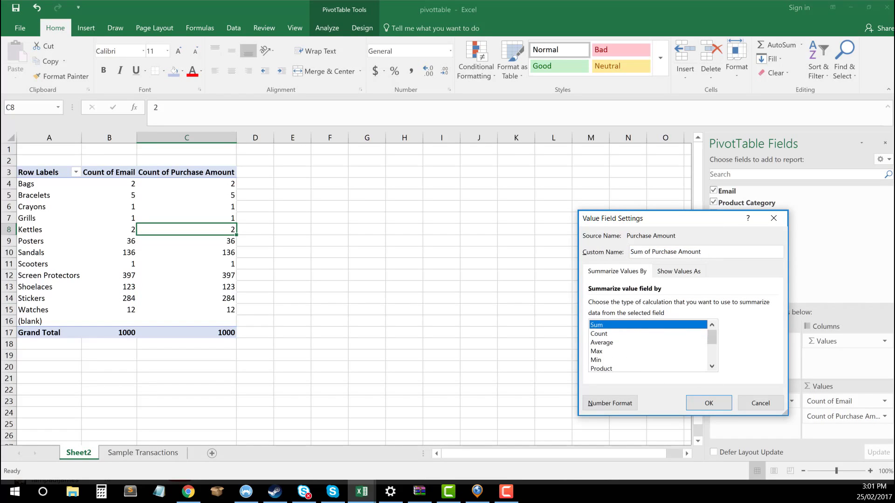
click(605, 343)
click(605, 352)
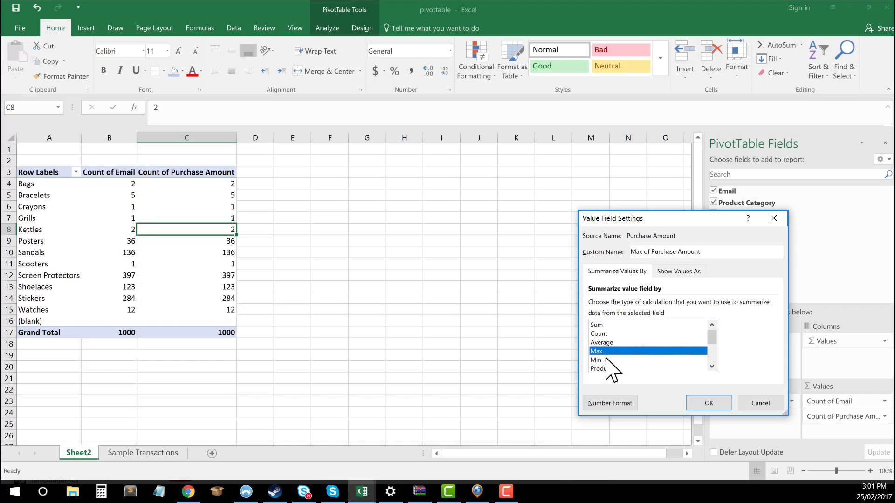
click(606, 360)
Preview StdDev, Count Numbers and Product, then settle on Sum and apply it
scroll(622, 358, down, 2)
scroll(622, 358, up, 1)
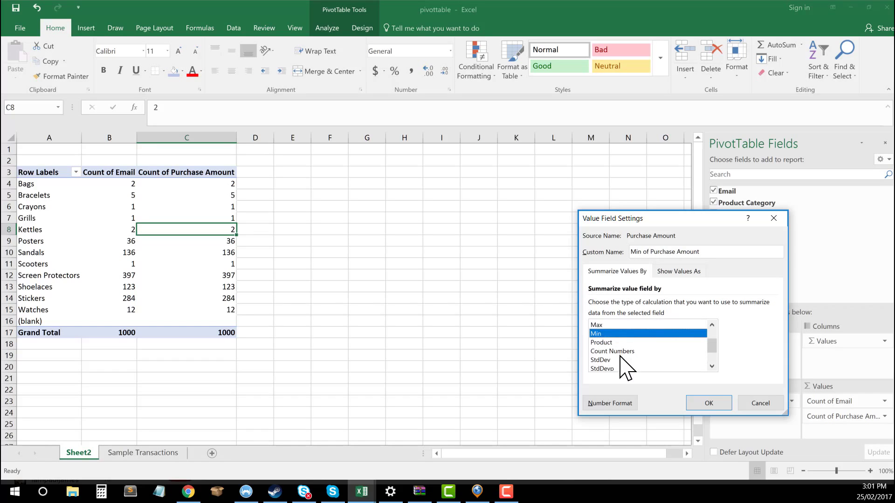
click(620, 359)
scroll(621, 357, down, 1)
scroll(619, 371, up, 1)
click(622, 351)
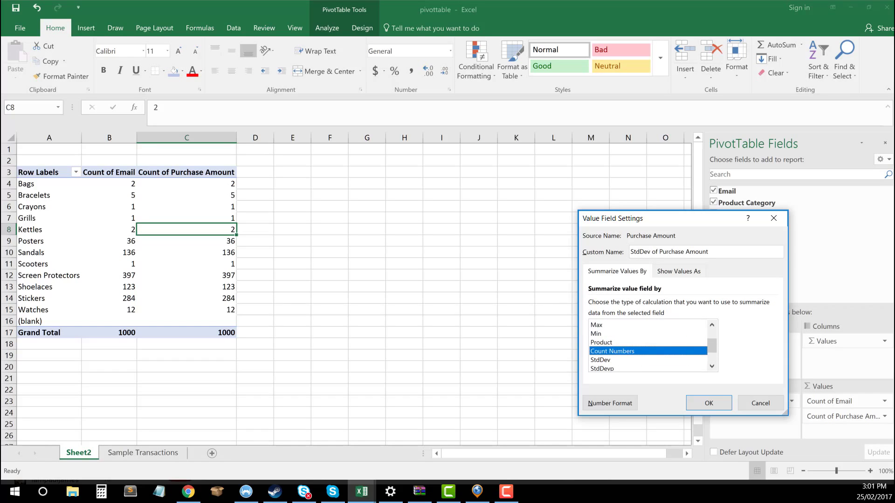
click(619, 344)
click(617, 335)
click(619, 325)
scroll(630, 348, up, 1)
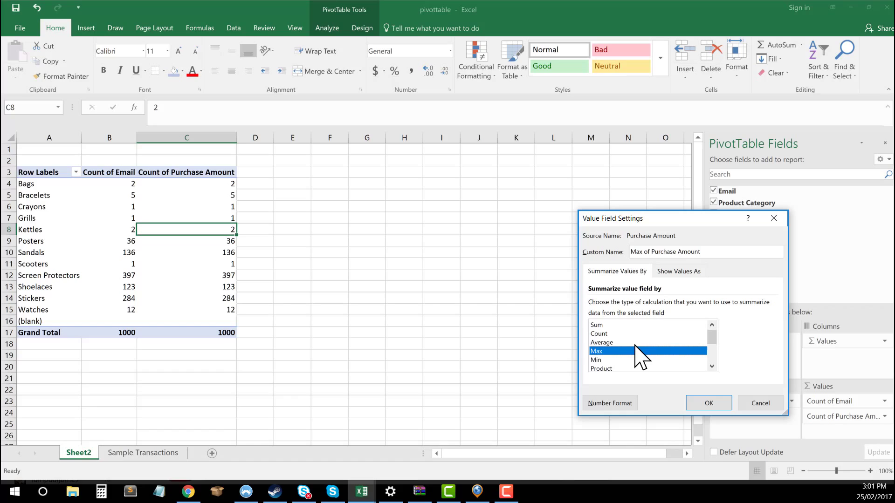
click(614, 325)
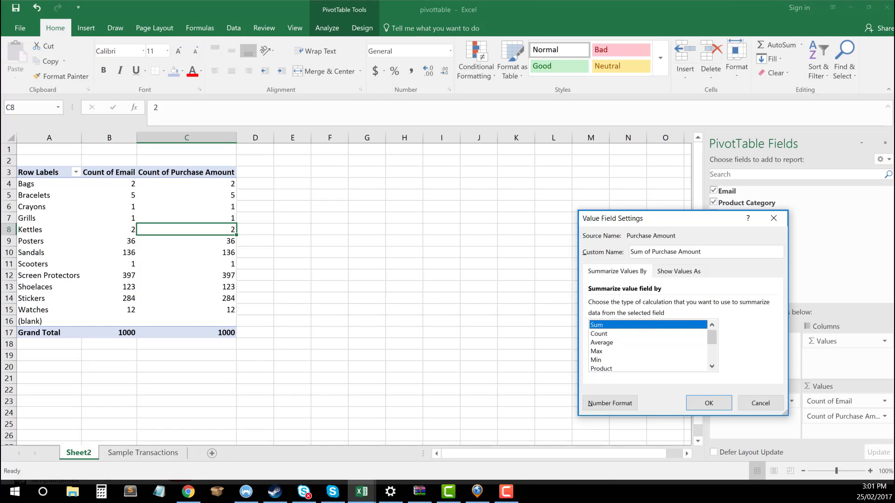
click(708, 403)
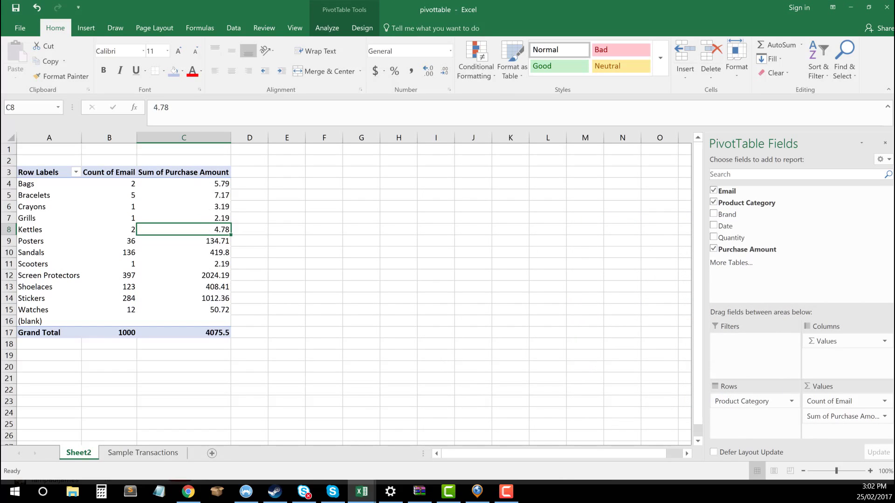
drag(205, 184, 207, 310)
click(208, 309)
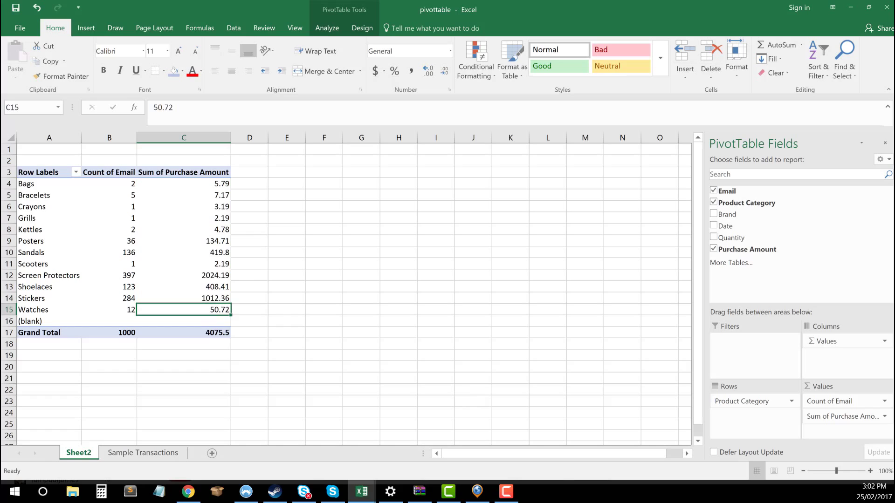
drag(219, 183, 222, 310)
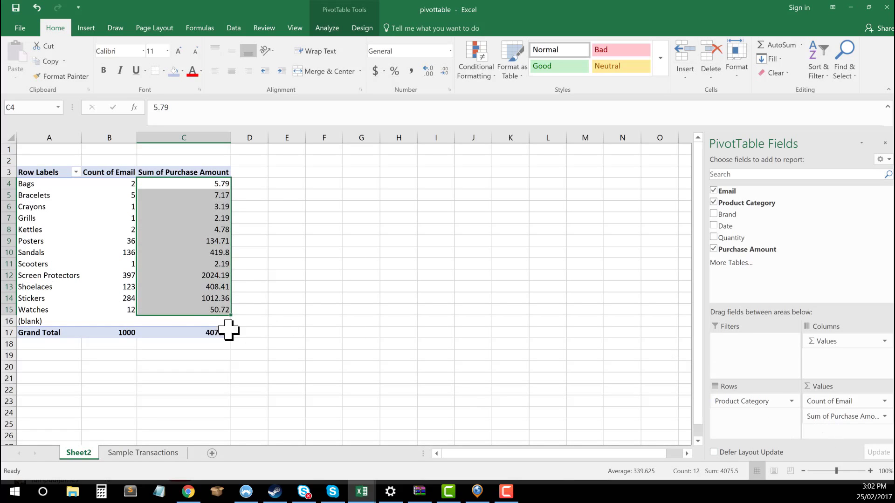
click(206, 299)
click(202, 310)
click(40, 310)
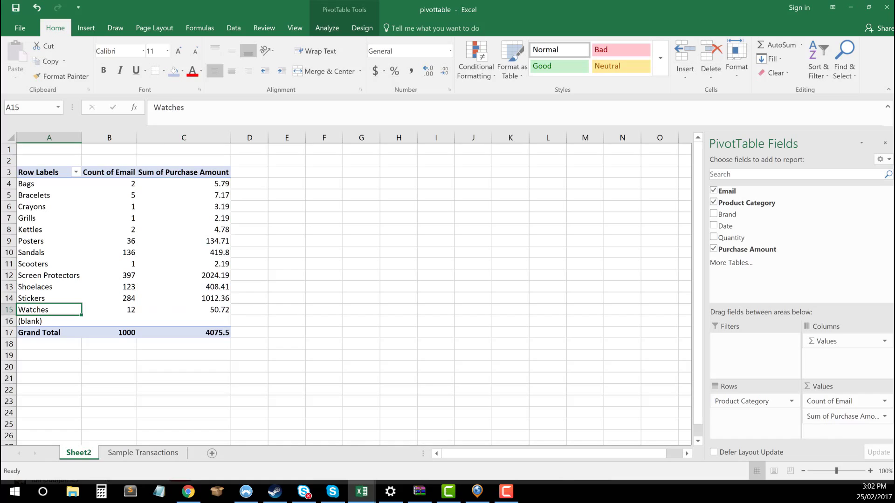
click(216, 286)
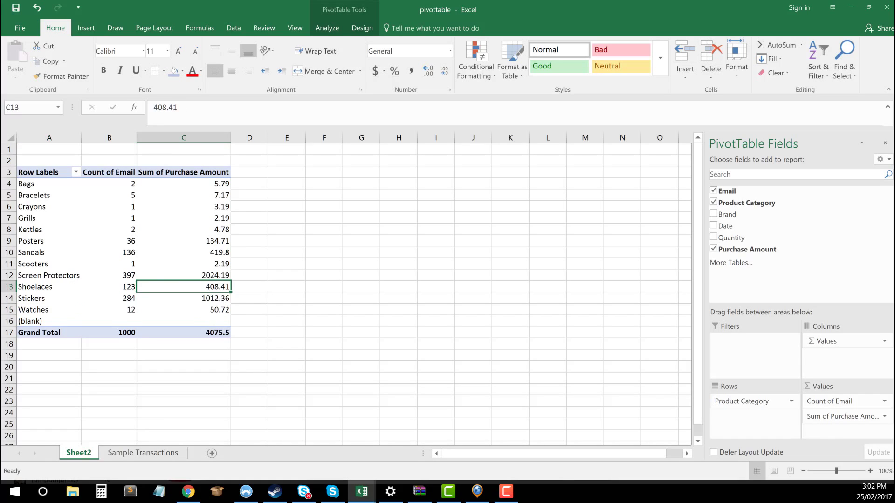
click(54, 288)
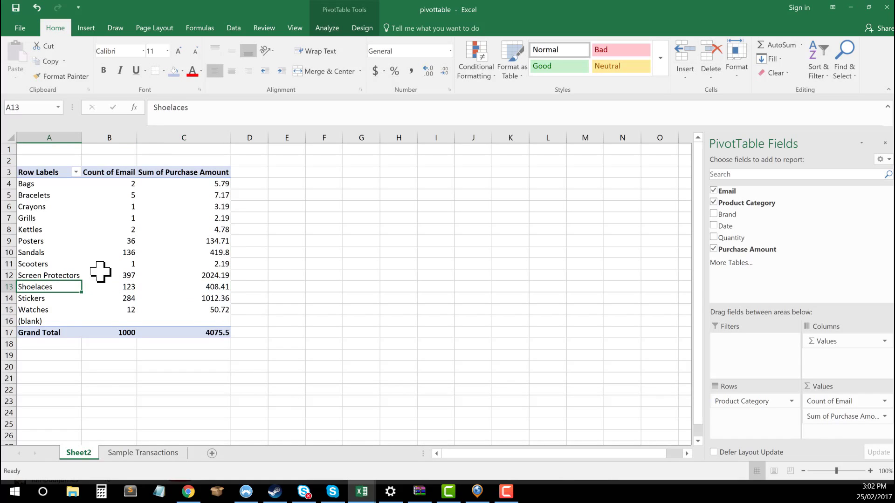
click(214, 276)
click(219, 263)
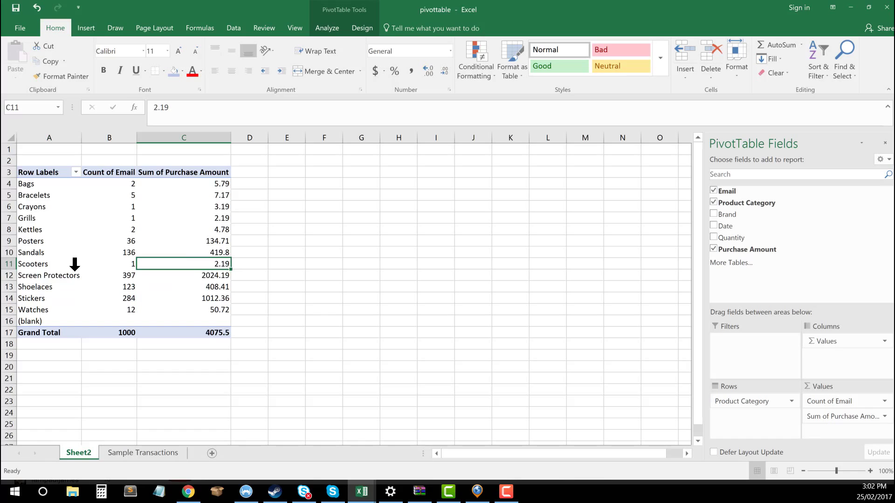
click(20, 264)
click(215, 241)
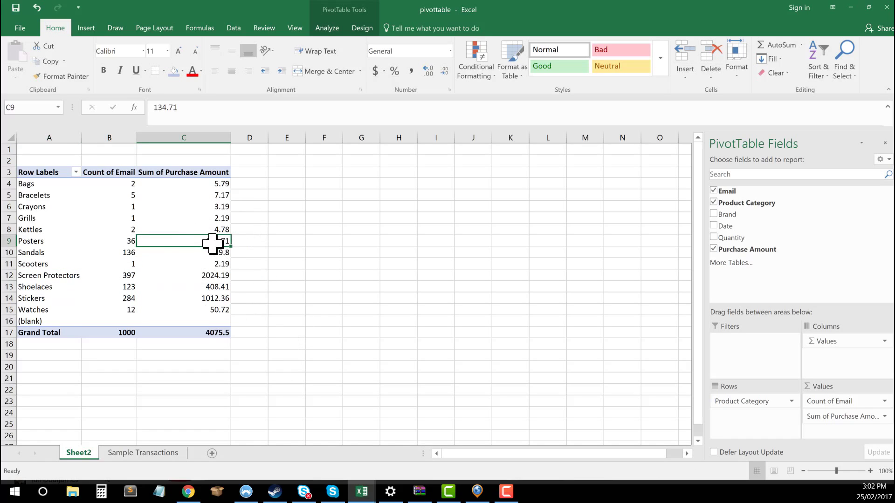
click(61, 240)
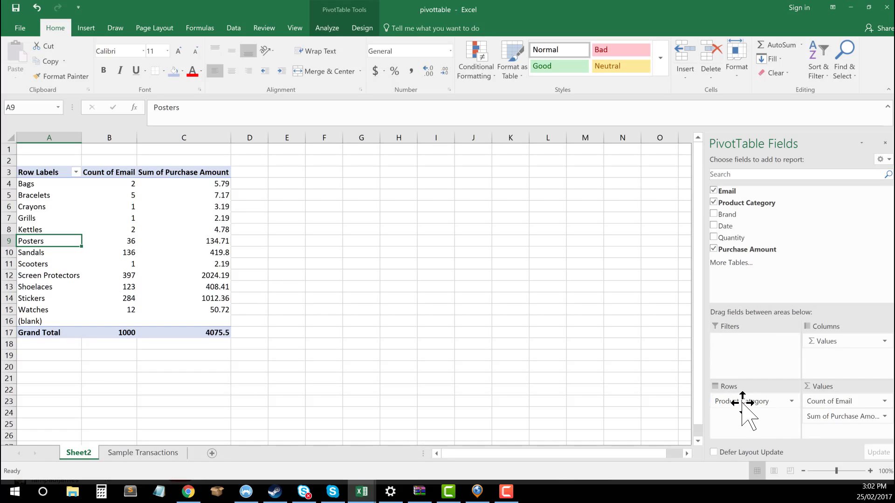
Remove Product Category and Count of Email, then list Email in the Rows area
drag(742, 403, 790, 286)
drag(819, 404, 827, 268)
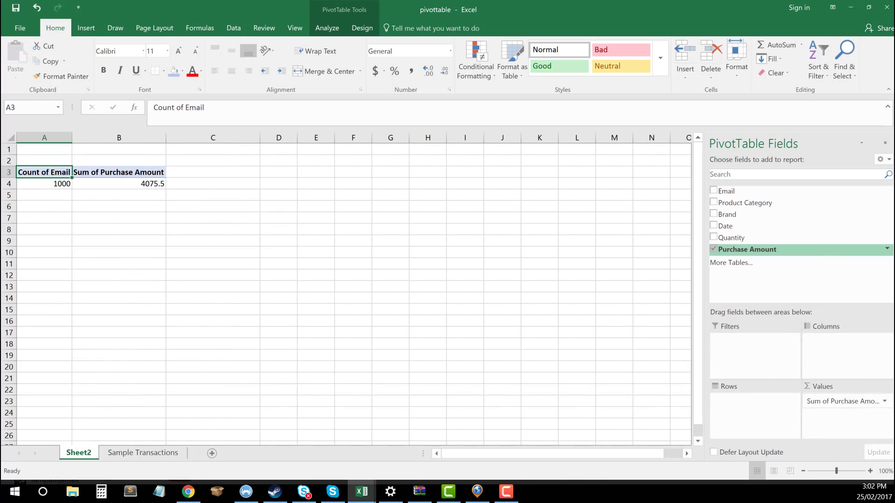
click(96, 185)
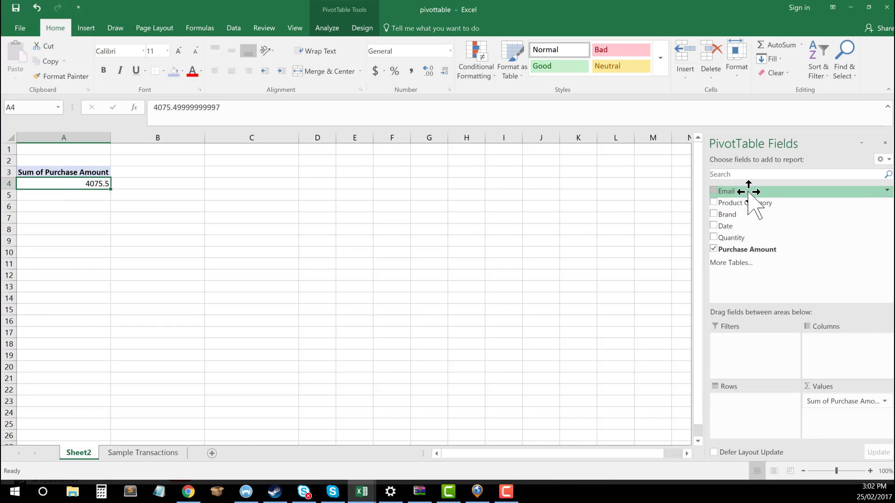
drag(749, 192, 753, 414)
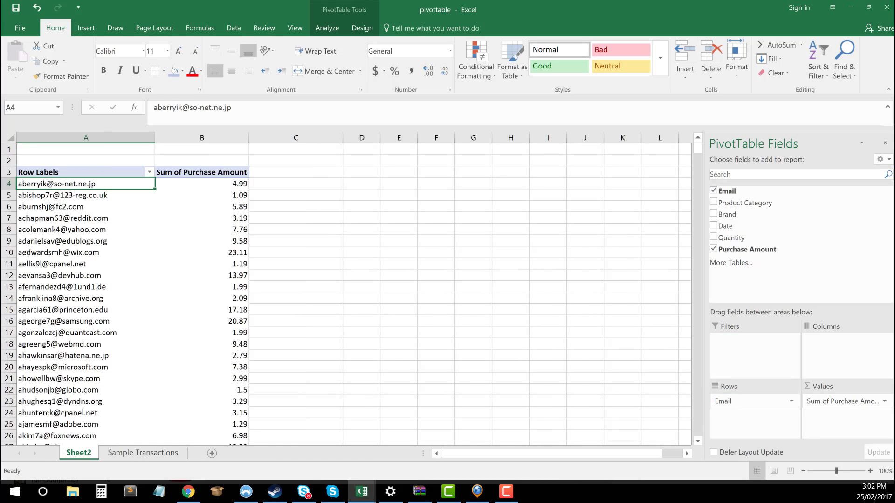
Scroll through the email list and inspect individual Sum of Purchase Amount totals
scroll(267, 322, down, 18)
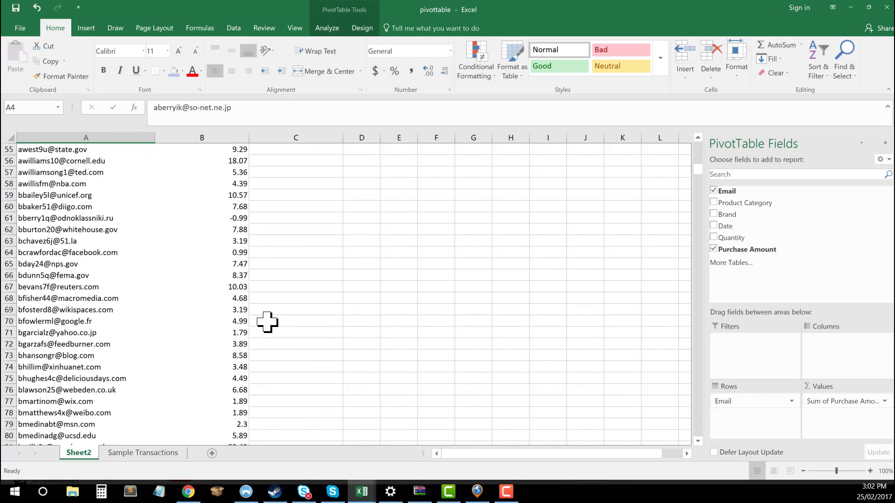
scroll(267, 321, down, 20)
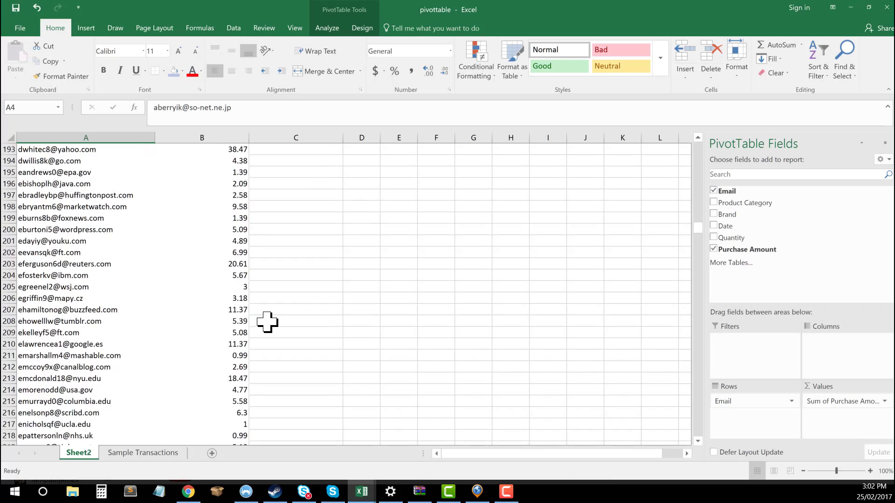
scroll(267, 321, down, 20)
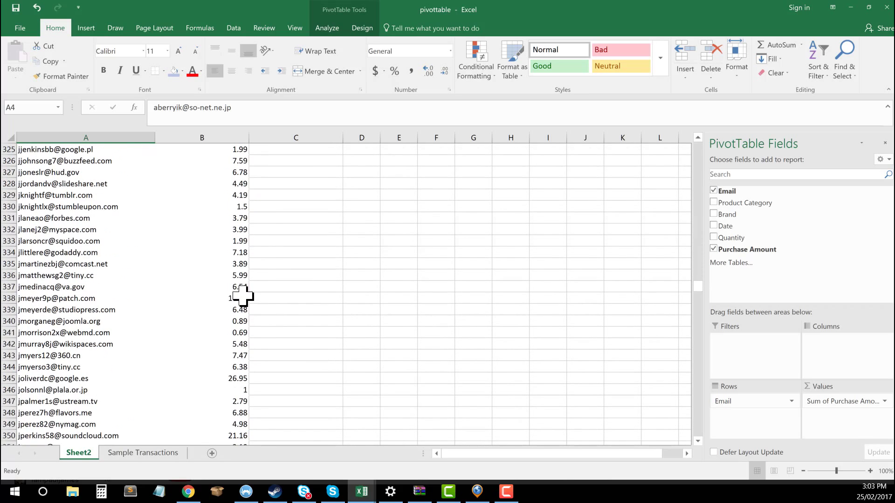
click(242, 298)
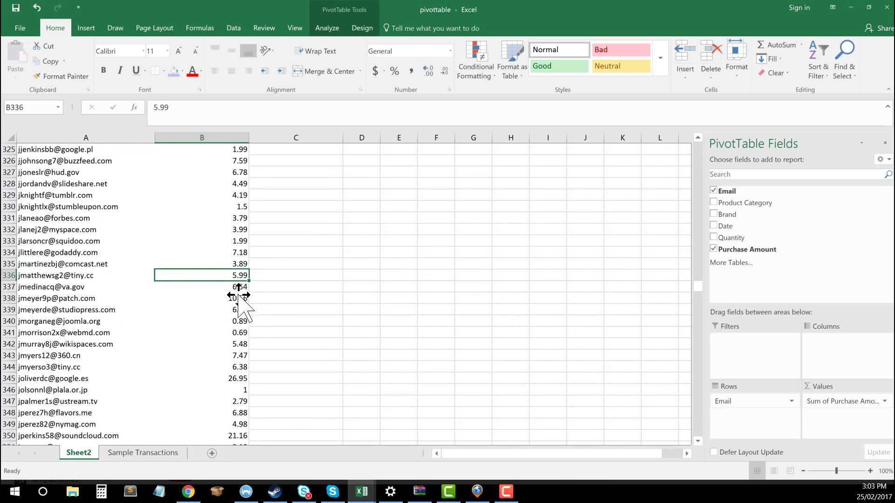
double_click(239, 293)
click(235, 253)
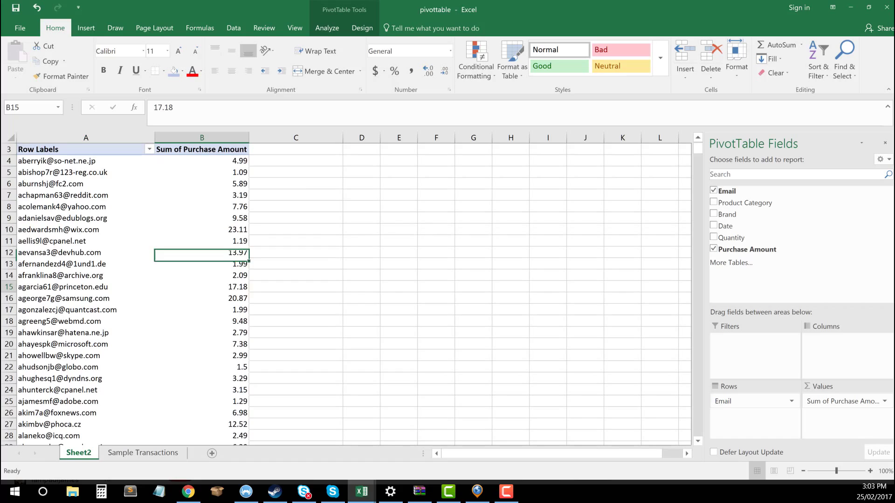
click(235, 287)
click(232, 172)
click(233, 241)
click(233, 275)
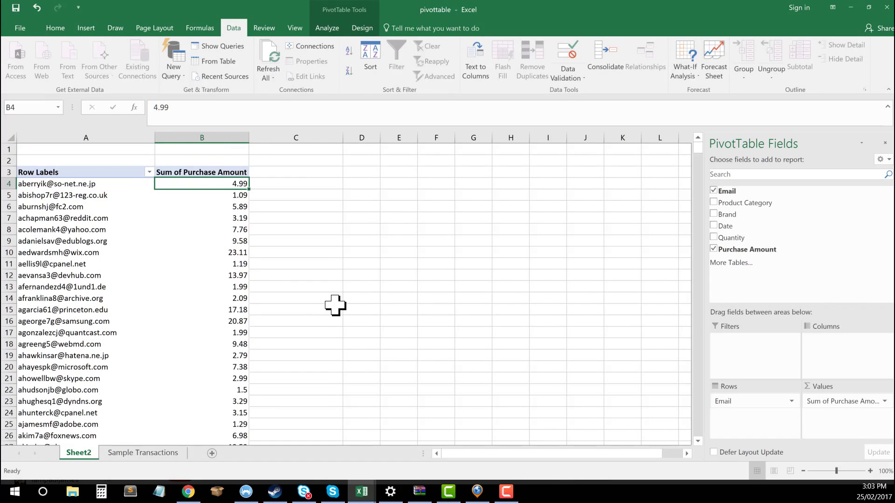
click(73, 173)
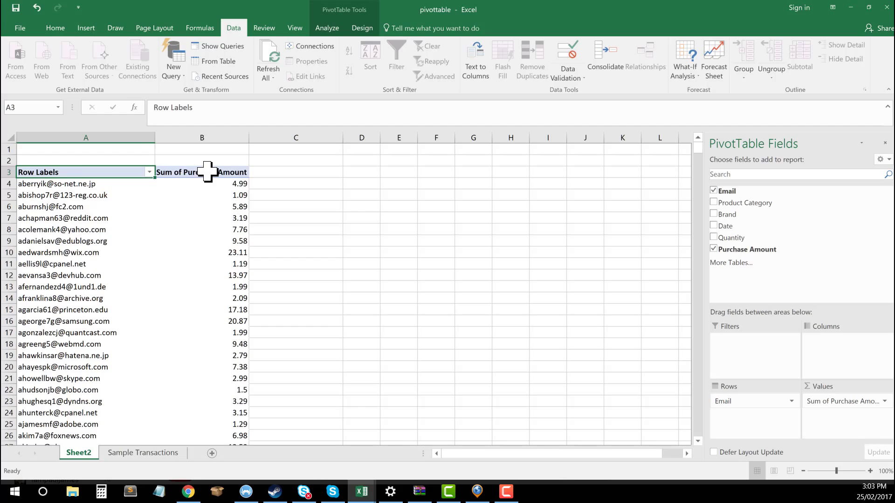
Copy the email pivot range A3:B686 and insert a new blank Sheet3
drag(207, 172, 234, 404)
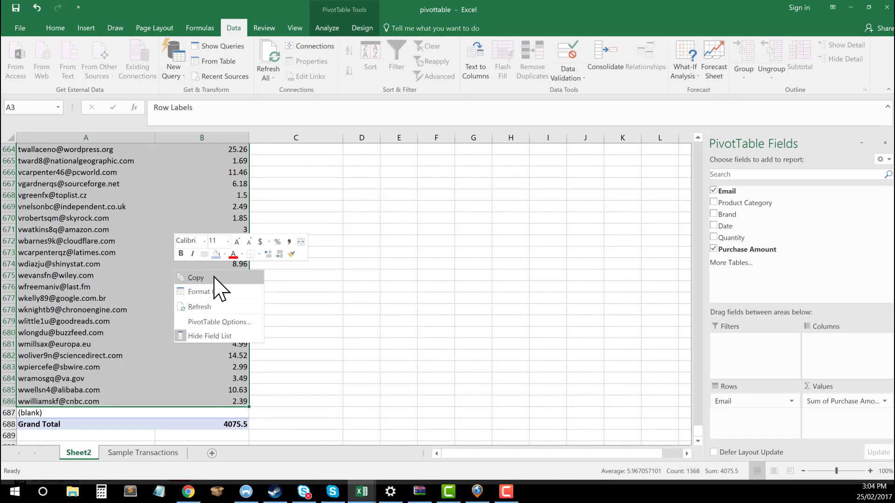
click(214, 278)
scroll(214, 373, up, 20)
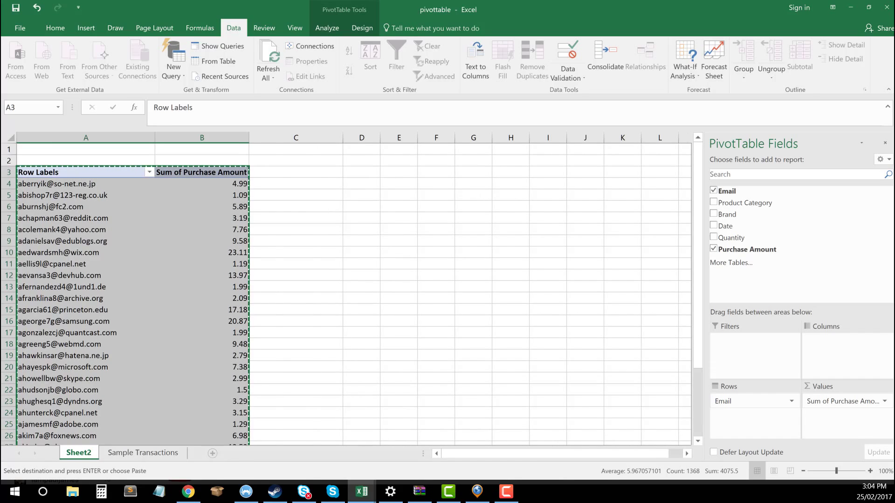
click(212, 453)
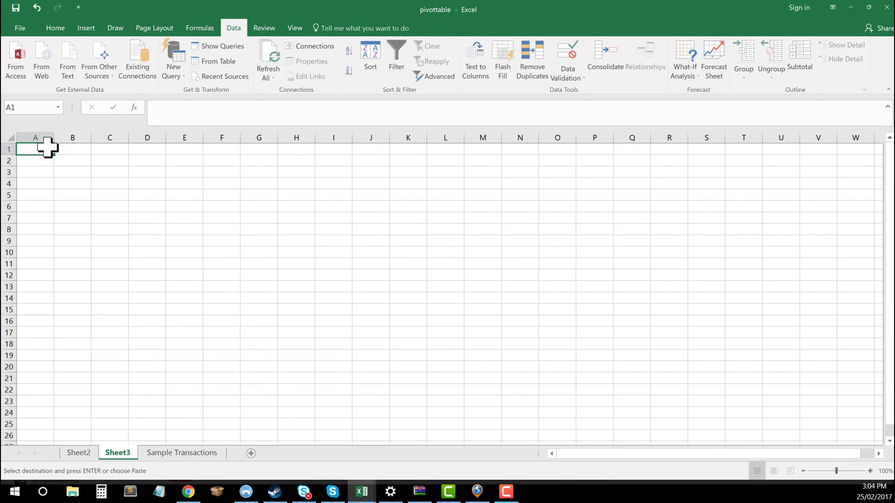
Paste the email totals at A1 of Sheet3 and widen columns A and B to fit
right_click(48, 147)
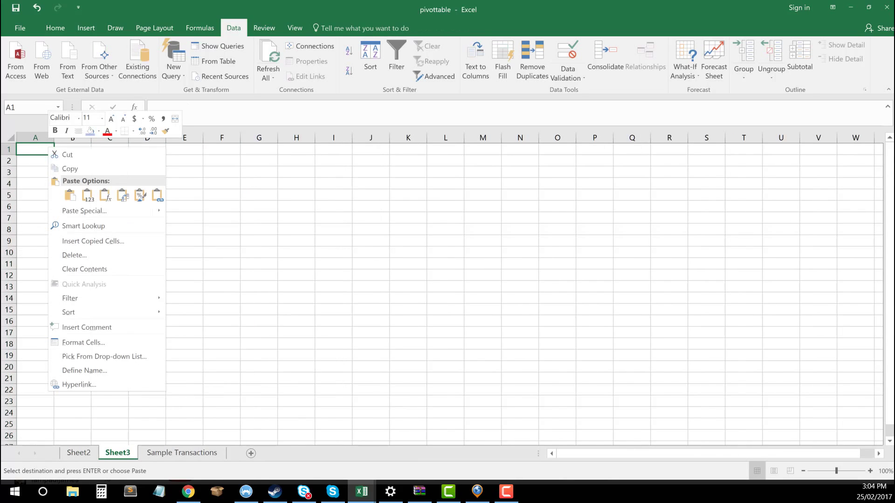
click(75, 196)
click(176, 205)
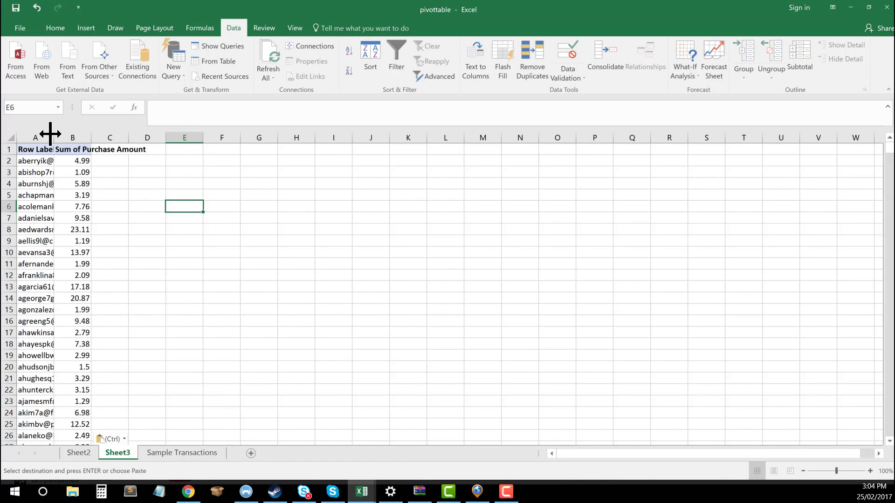
mouse_move(50, 134)
mouse_down()
mouse_move(228, 139)
mouse_move(54, 137)
mouse_up()
click(182, 172)
click(284, 206)
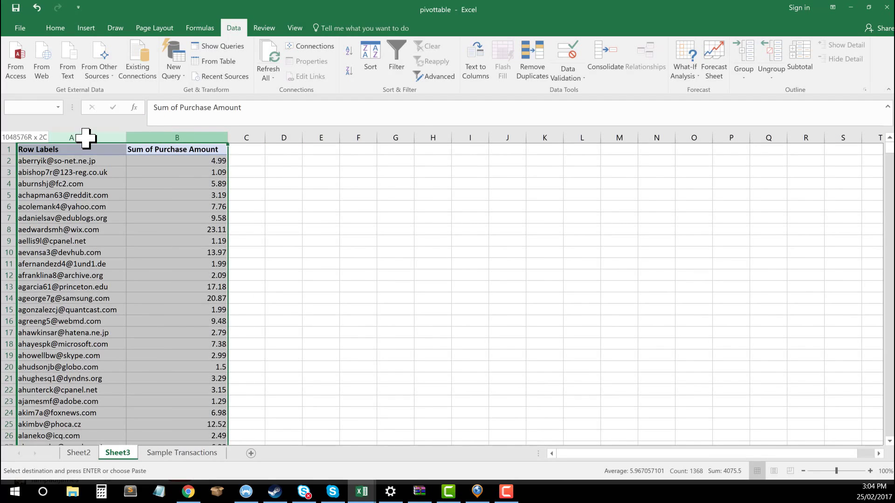
Add filters to columns A:B and sort Sum of Purchase Amount from largest to smallest
click(396, 61)
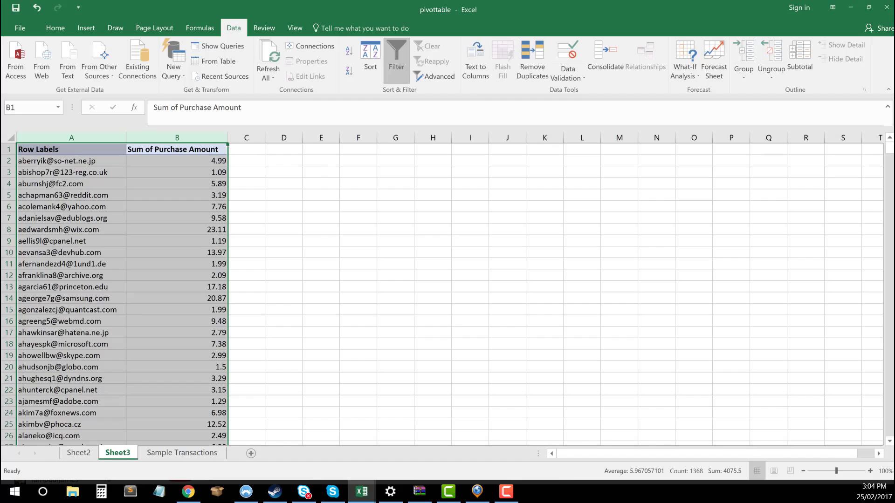
click(236, 149)
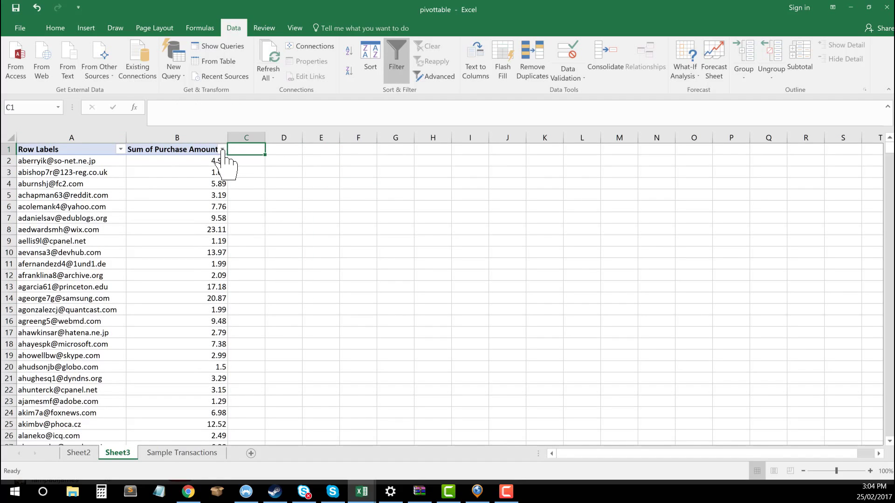
click(223, 149)
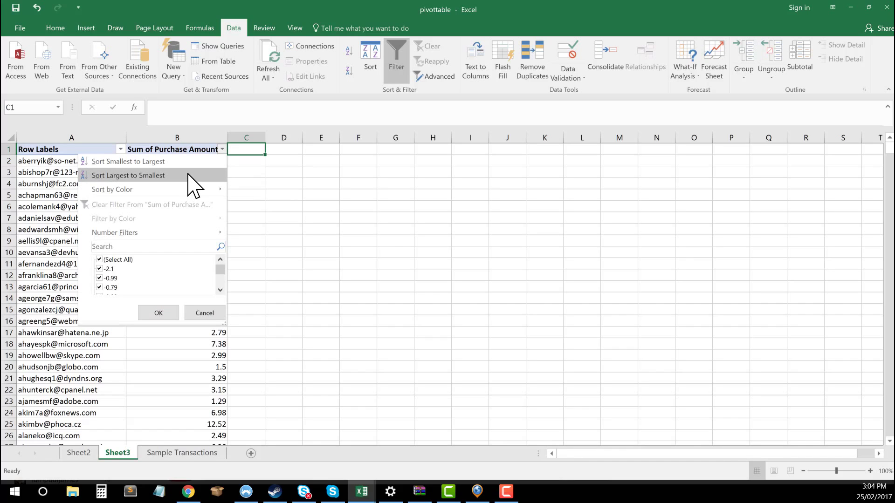
click(128, 175)
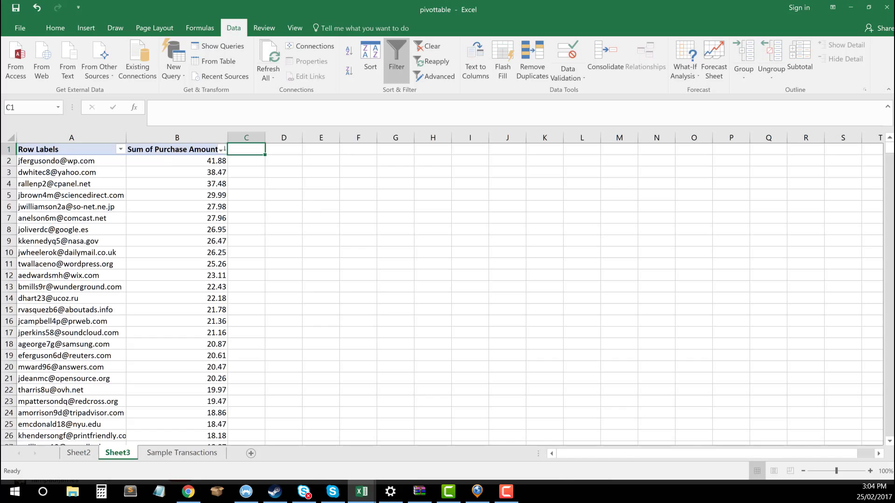
Auto-fit column A to the emails and review the top spenders, starting at 41.88
click(321, 195)
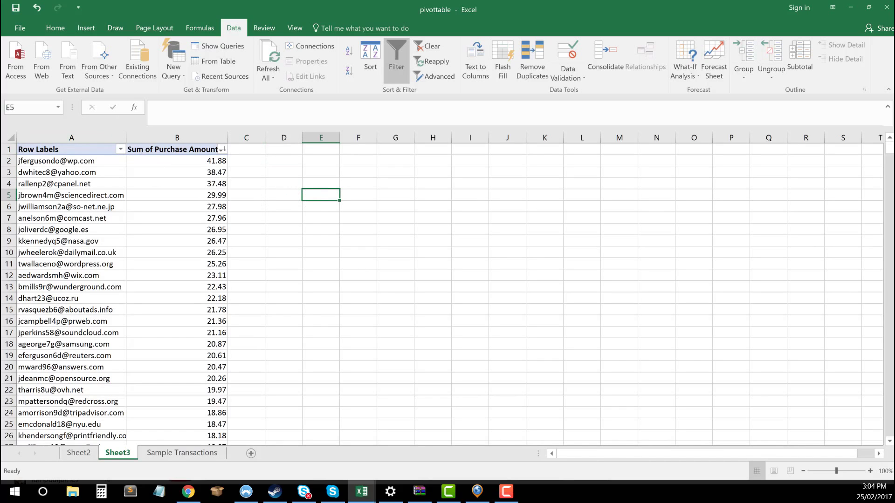
double_click(125, 138)
drag(160, 166, 160, 172)
click(96, 160)
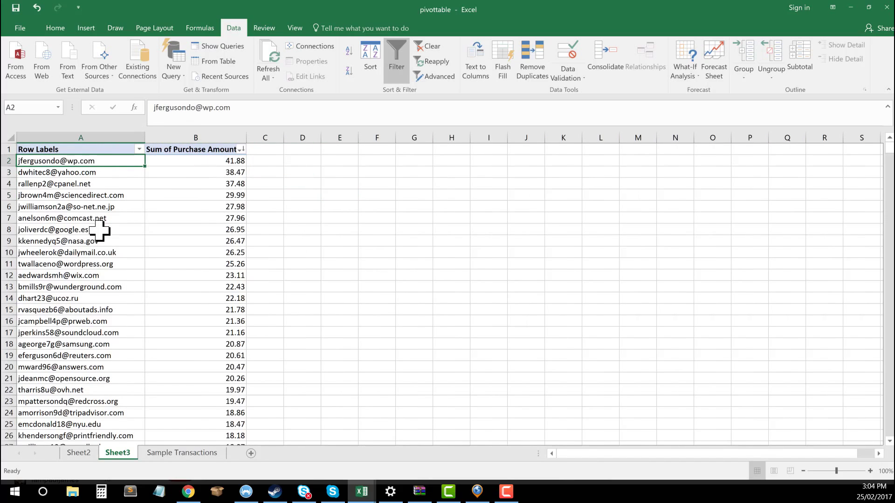
drag(70, 184, 140, 231)
click(70, 183)
click(182, 205)
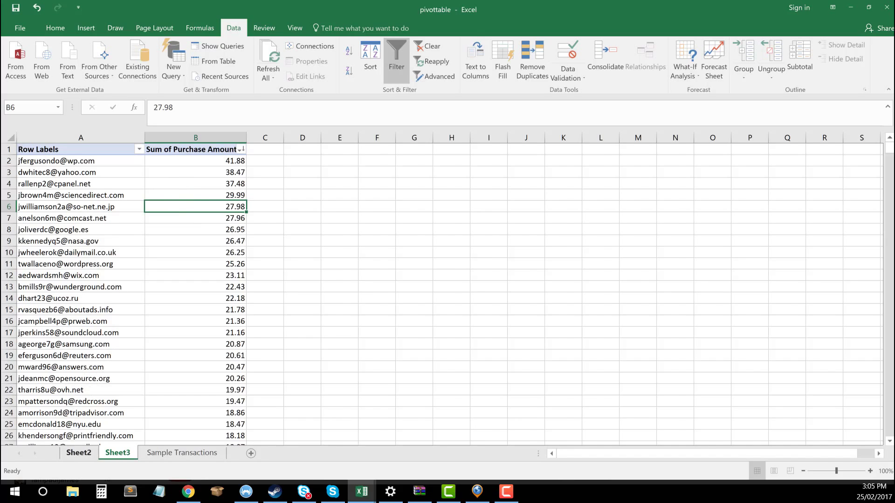
Rename the Sheet2 tab to 'Pivot Table'
click(77, 453)
double_click(77, 453)
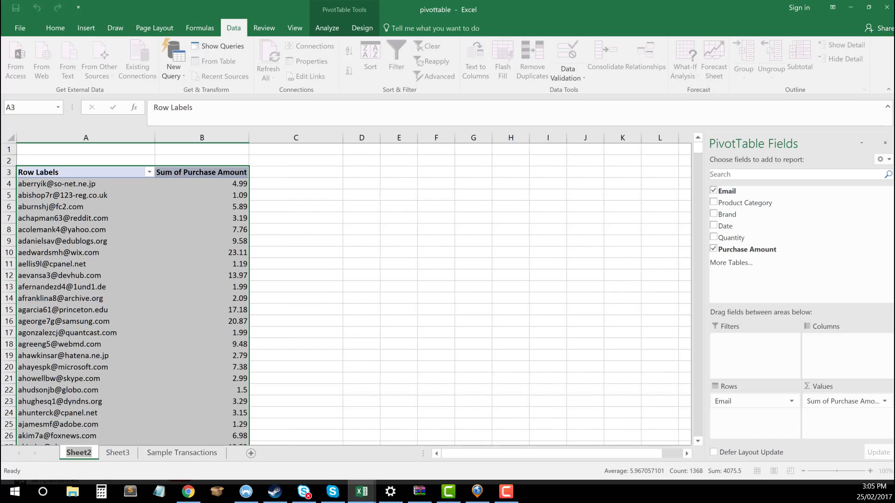
text(Pivot Tablkew)
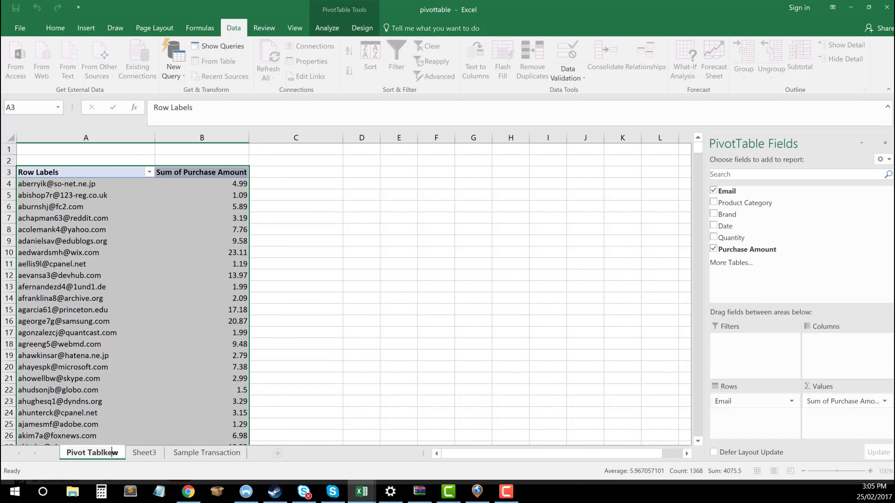
key(BackSpace)
key(BackSpace)
key(BackSpace)
text(e)
key(Return)
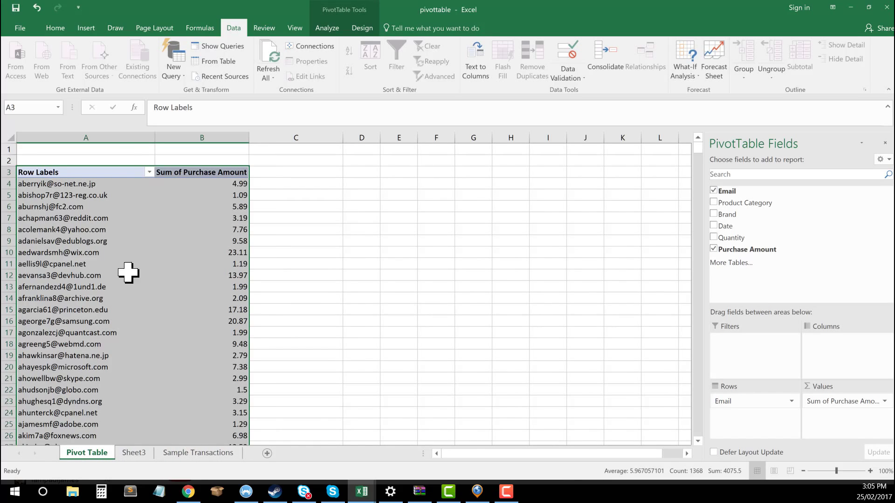
Check pivot values such as 7.76 in B8 and 13.97 in B12
click(128, 274)
click(174, 228)
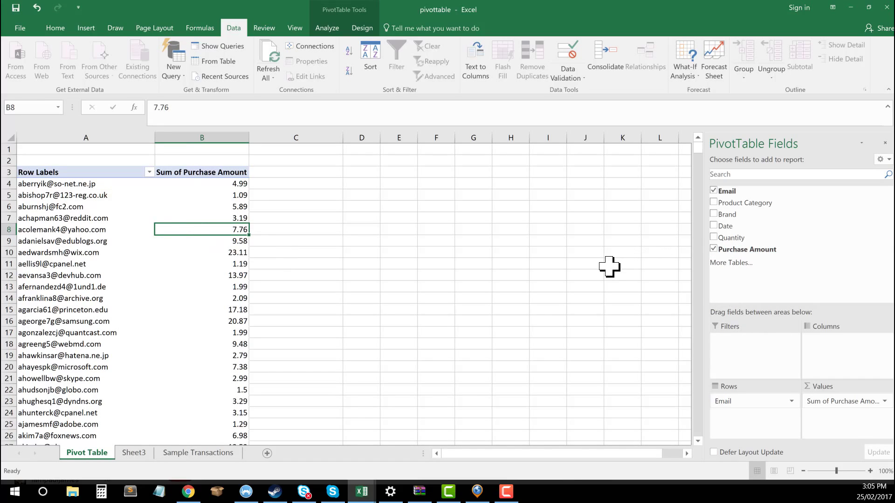
click(127, 255)
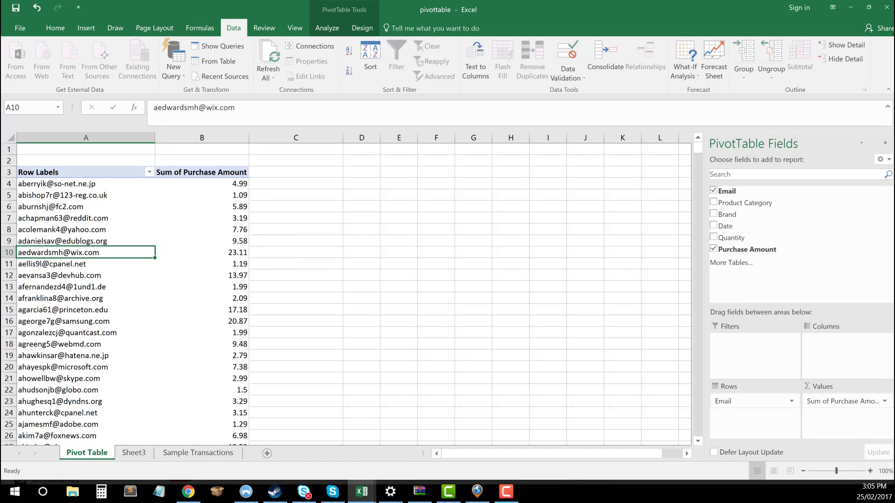
click(181, 274)
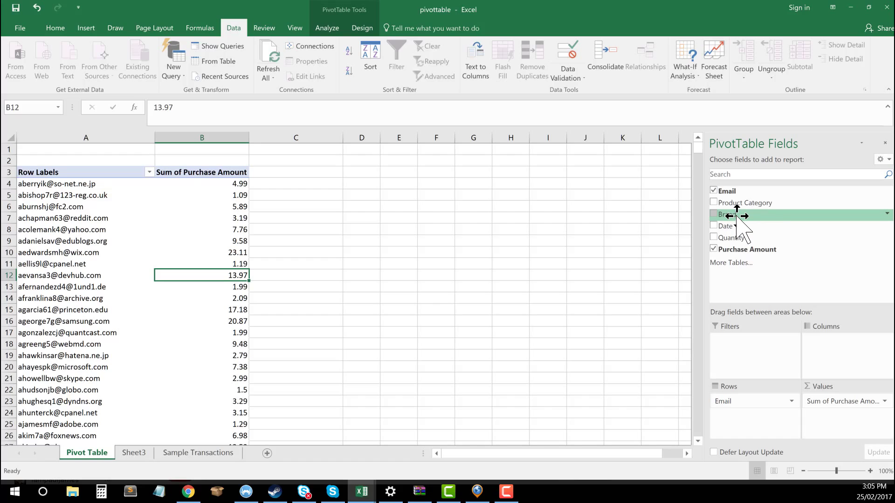
Add Brand to the pivot columns, splitting email sums across Adidas, Asic, Mizuno, Nike, Puma
drag(737, 215, 861, 363)
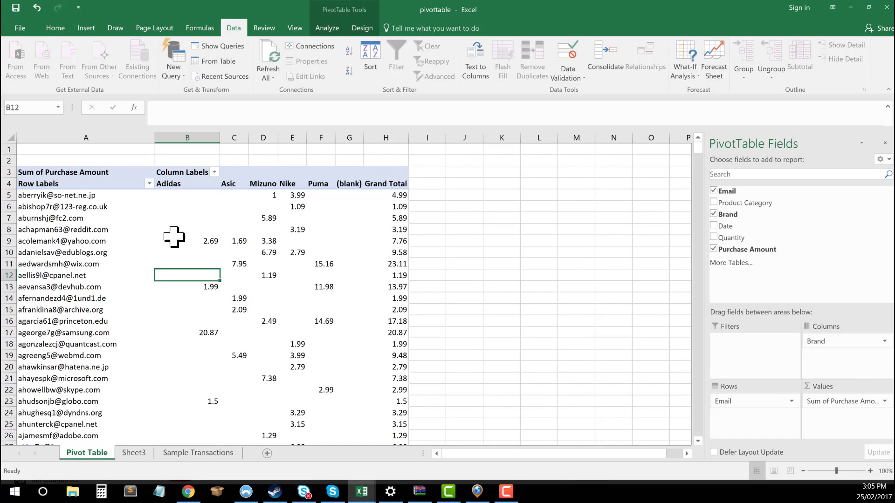
drag(174, 238, 298, 242)
click(294, 241)
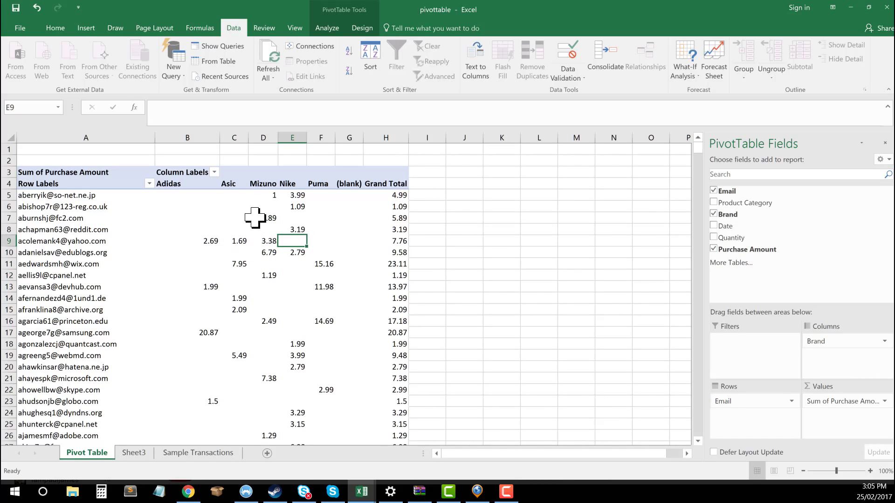
click(261, 218)
click(176, 195)
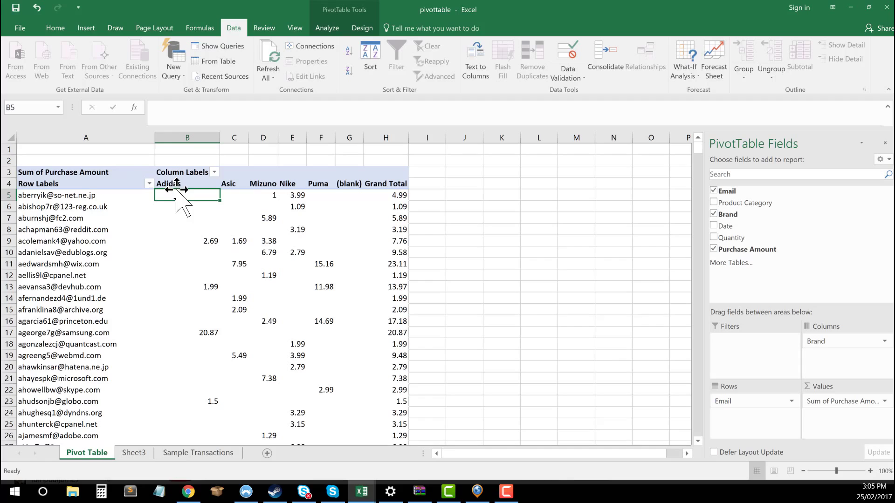
Inspect the first emails' brand values, such as Nike's 1.09 in E6
click(177, 187)
click(80, 196)
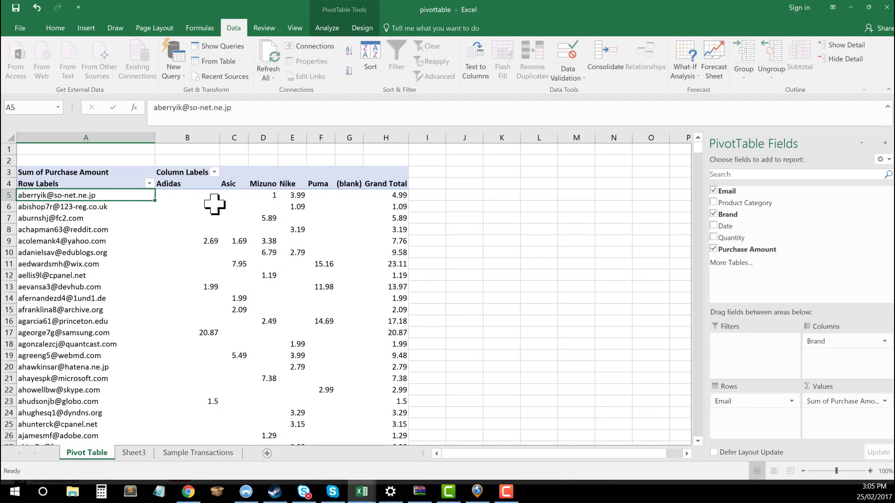
click(182, 196)
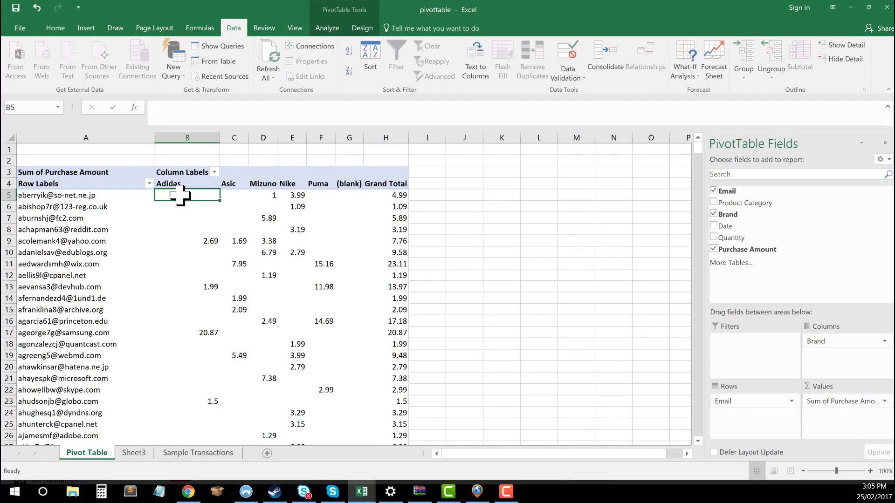
click(297, 196)
click(266, 196)
click(295, 207)
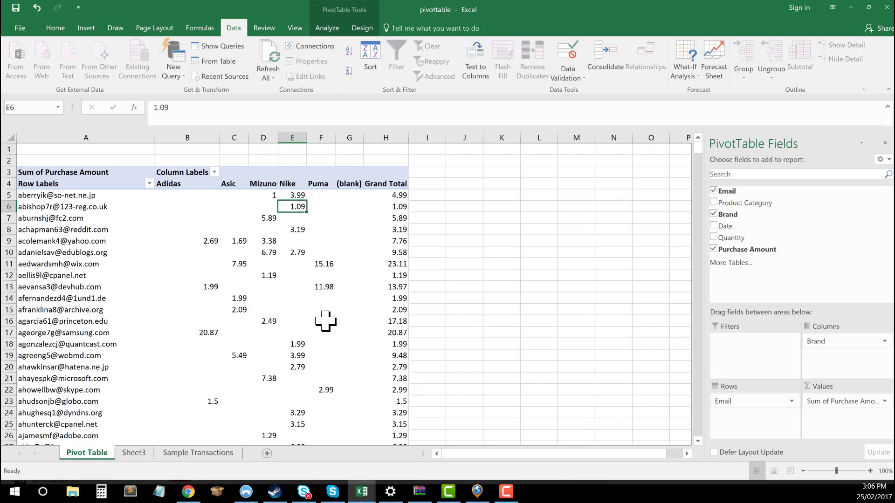
scroll(325, 321, down, 12)
Review brand sums and totals further down around rows 56 to 58
drag(202, 366, 411, 388)
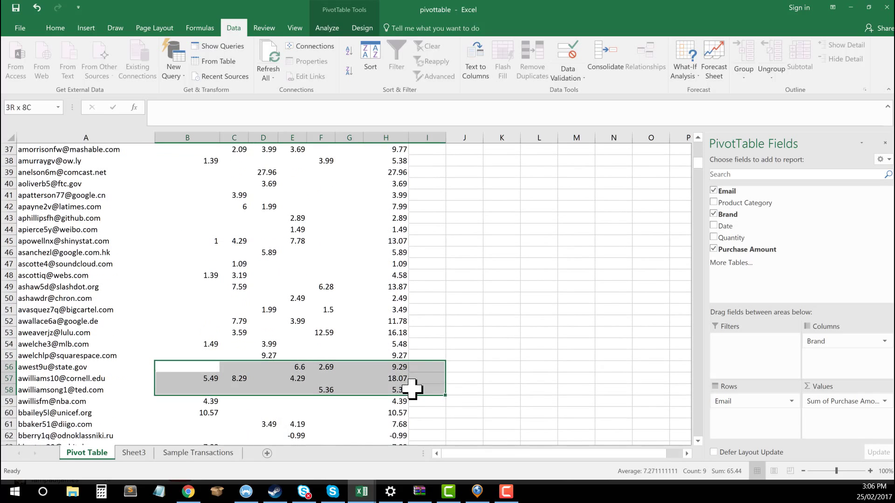
drag(196, 378, 370, 383)
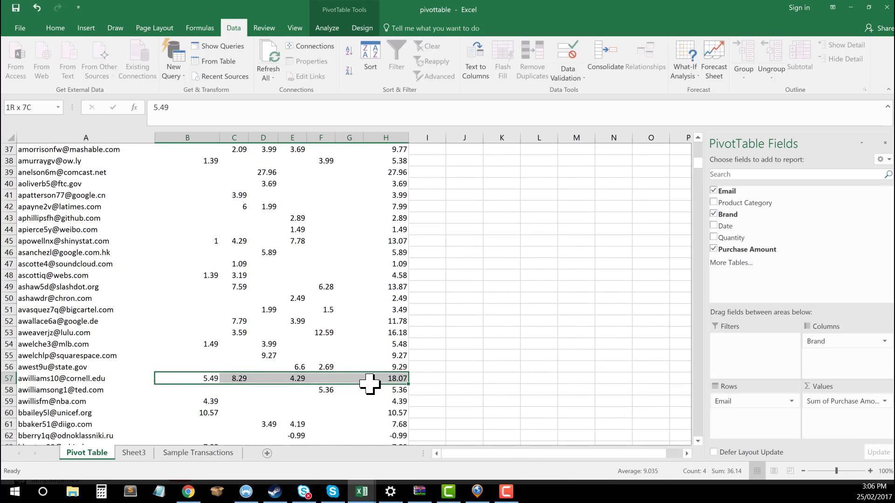
scroll(370, 383, up, 12)
click(293, 264)
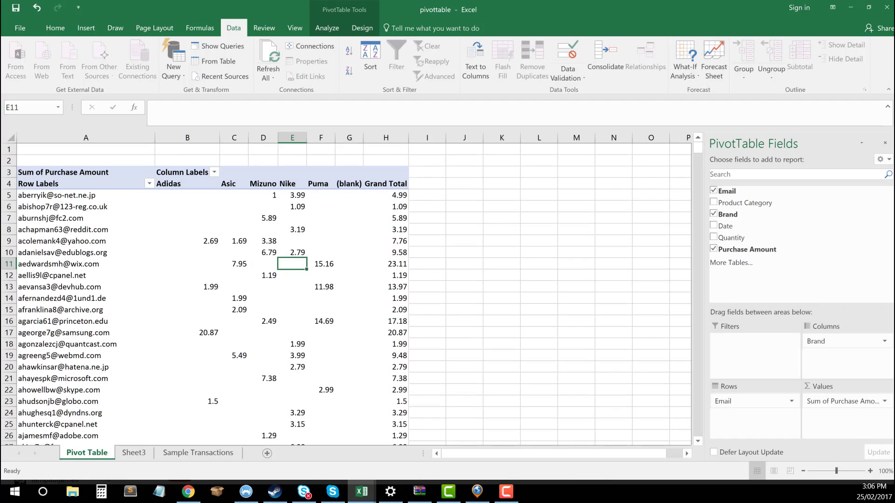
click(200, 207)
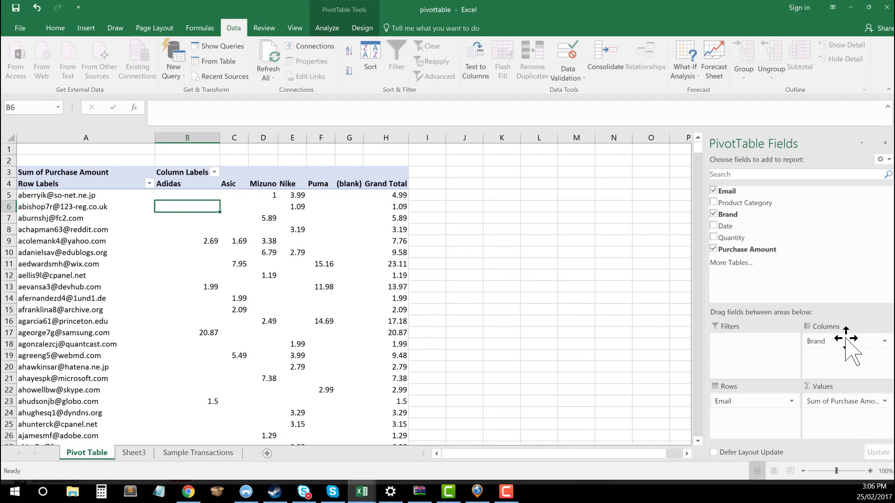
scroll(310, 359, down, 10)
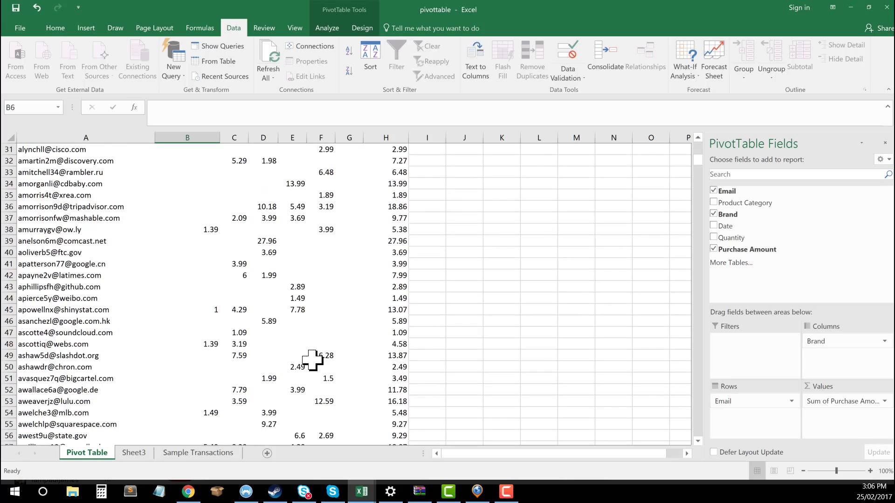
scroll(312, 359, up, 10)
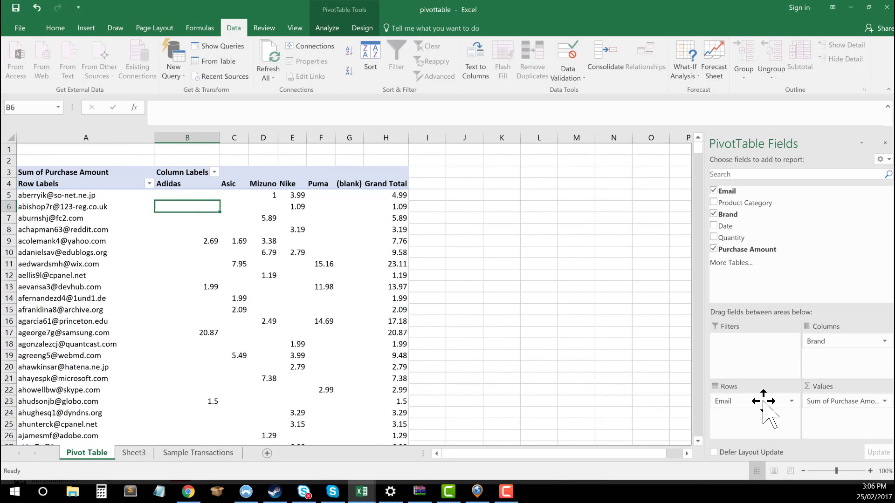
Replace Email with Product Category in the pivot table rows
drag(765, 400, 842, 272)
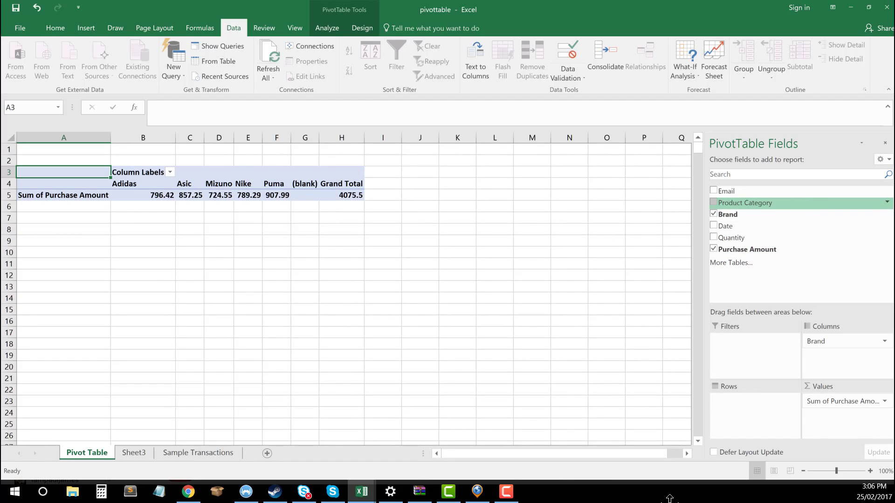
drag(745, 203, 759, 405)
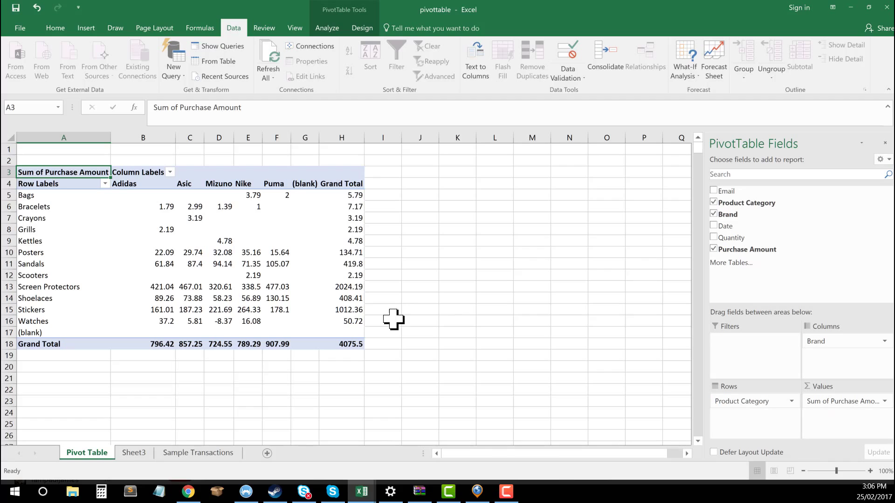
click(122, 185)
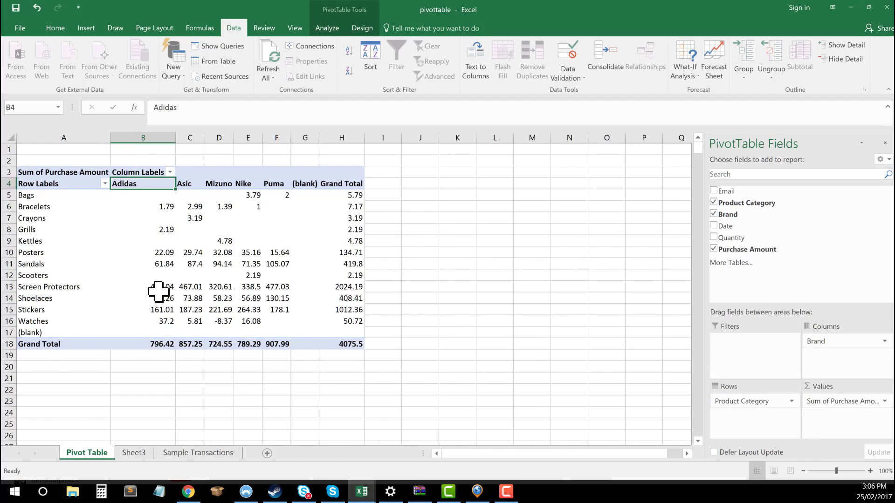
Return to the pivot workbook and check the Adidas Screen Protectors (421.04) and Shoelaces sums
key(alt+Tab)
key(alt+Tab)
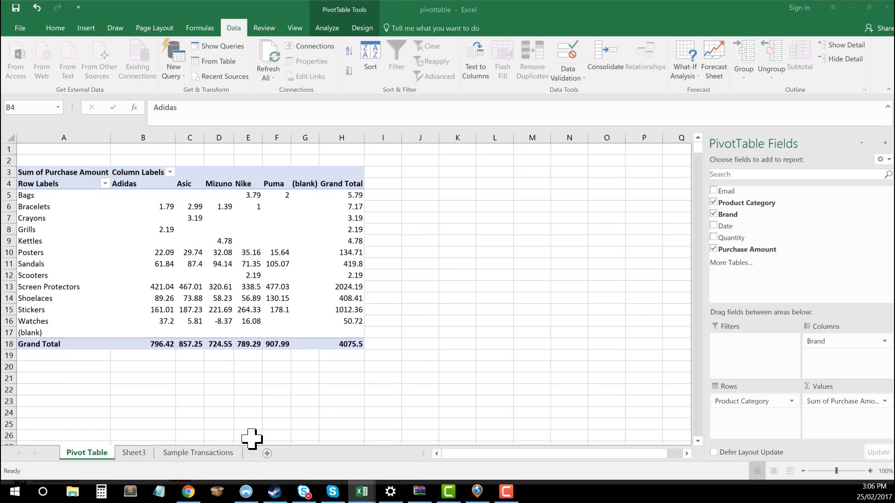
click(218, 367)
click(148, 288)
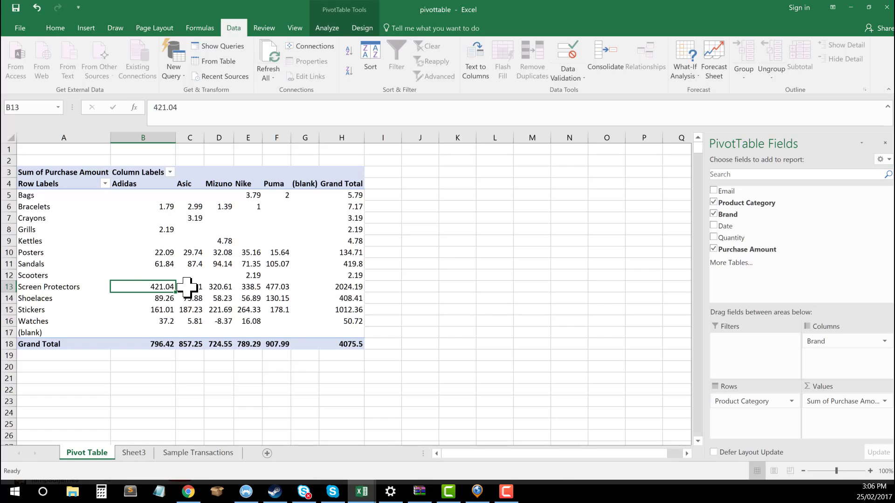
key(Down)
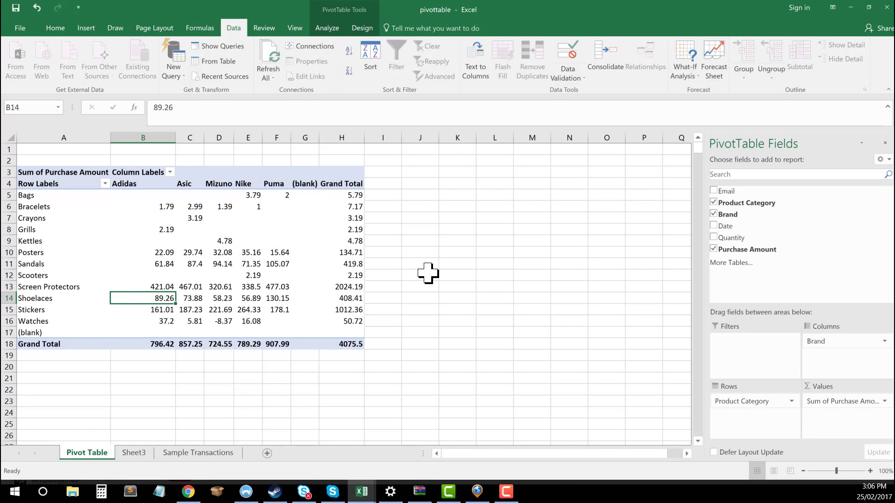
key(Right)
key(Left)
Step through the Asic, Mizuno and Nike columns to review the category sums
key(Down)
key(Down)
key(Right)
key(Up)
key(Up)
key(Up)
key(Up)
key(Up)
key(Up)
key(Up)
key(Up)
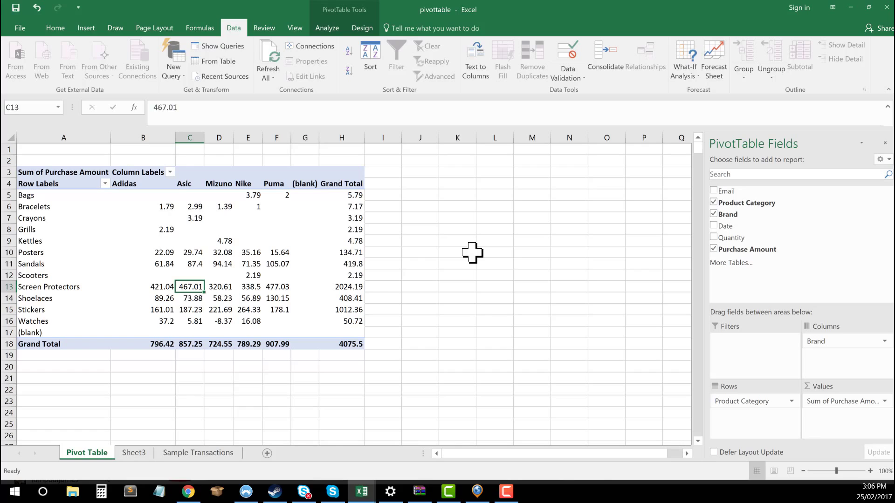
key(Right)
key(Down)
key(Down)
key(Down)
key(Down)
key(Down)
key(Down)
key(Down)
key(Down)
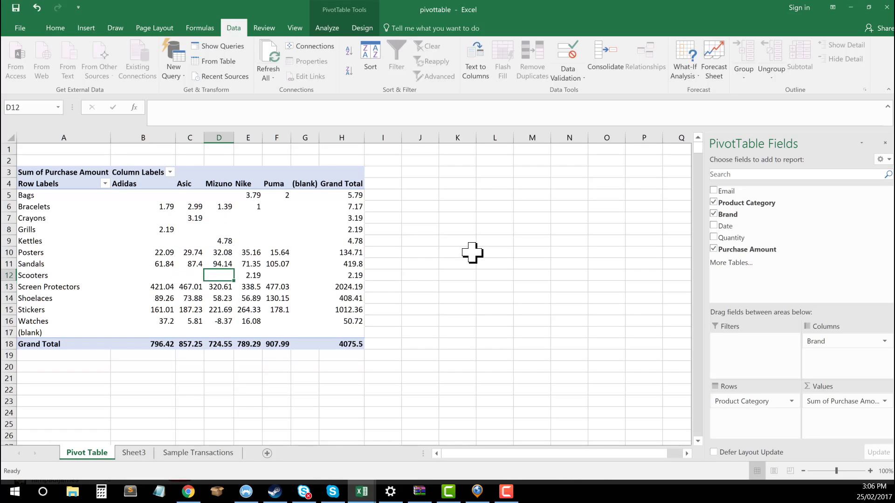
key(Right)
key(Up)
key(Up)
key(Up)
key(Up)
key(Up)
key(Up)
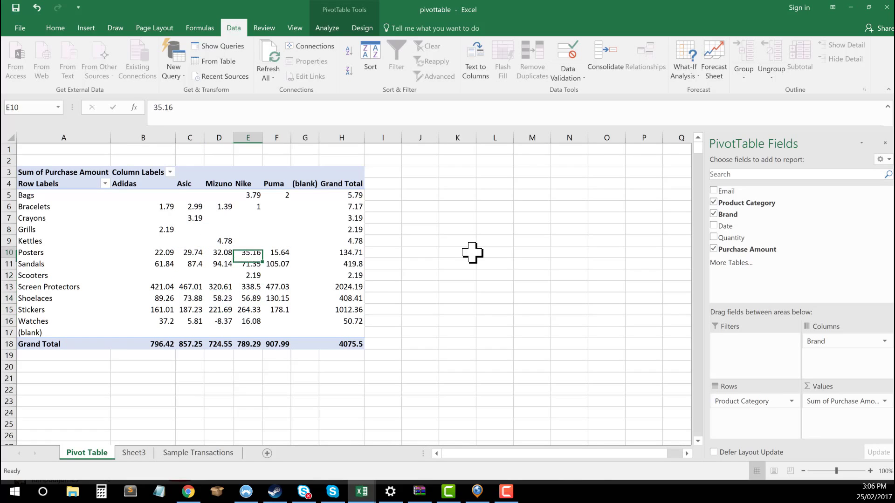